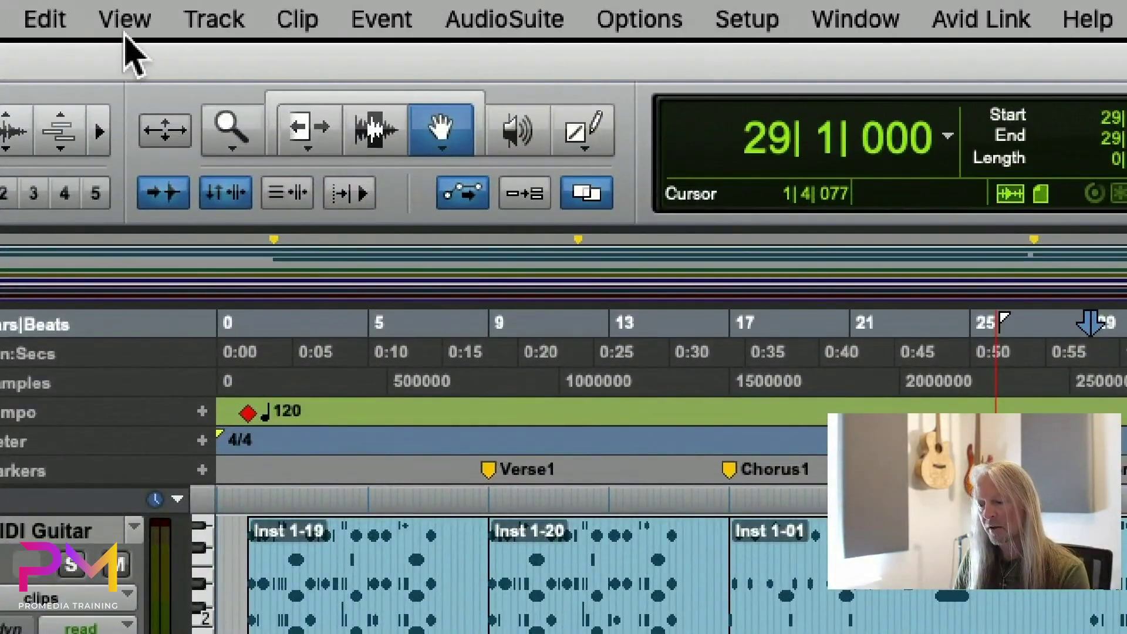
Step: Turn on the Real-Time Properties view for every track in the Edit window
click(125, 19)
mouse_move(160, 162)
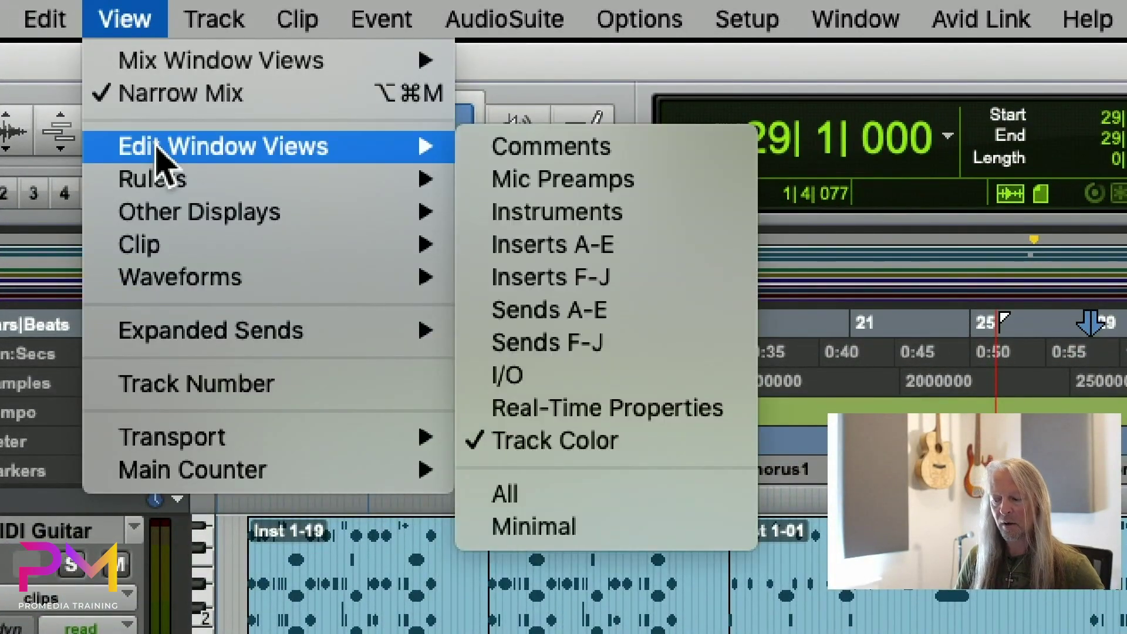
click(688, 418)
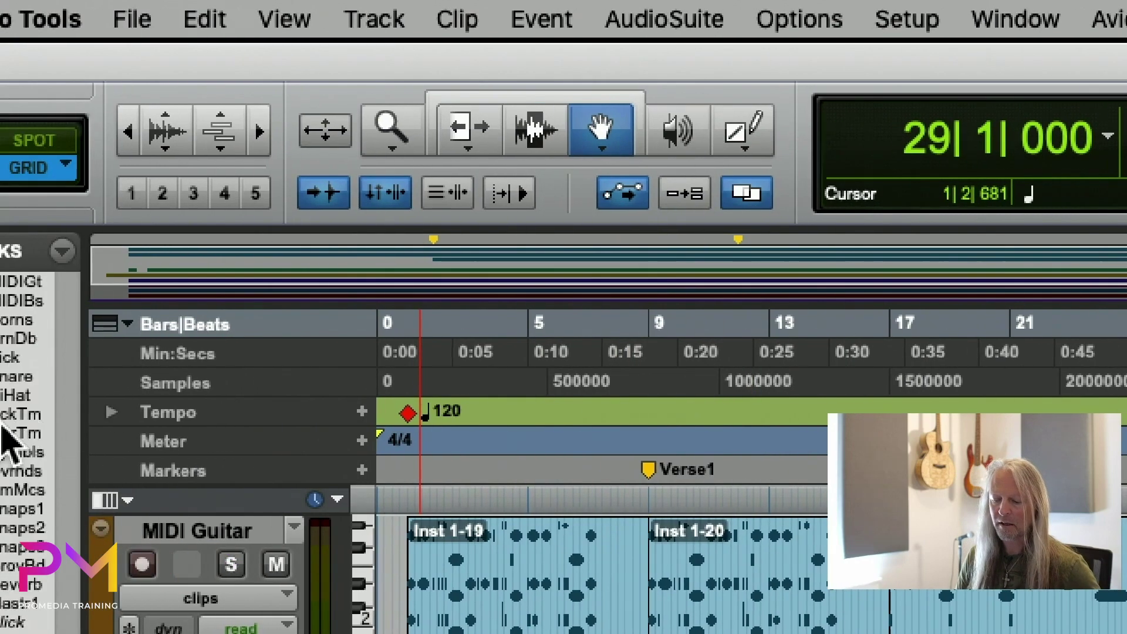
click(128, 501)
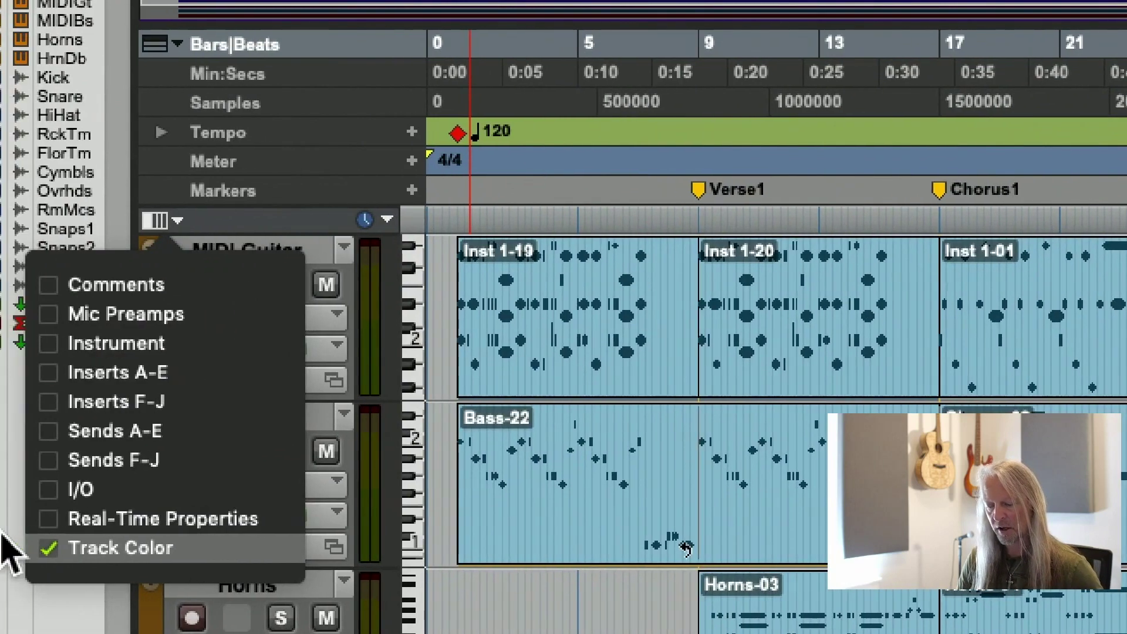
click(63, 520)
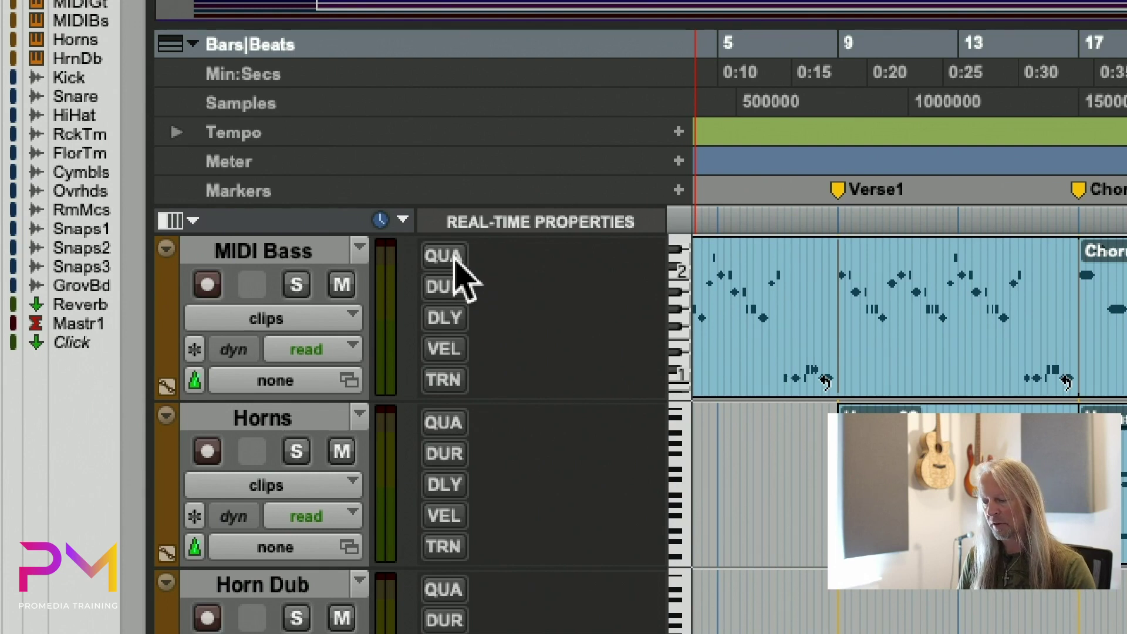
Step: Enable real-time quantize on MIDI Guitar at 1/1 note, then play and solo the track
scroll(500, 293, up, 3)
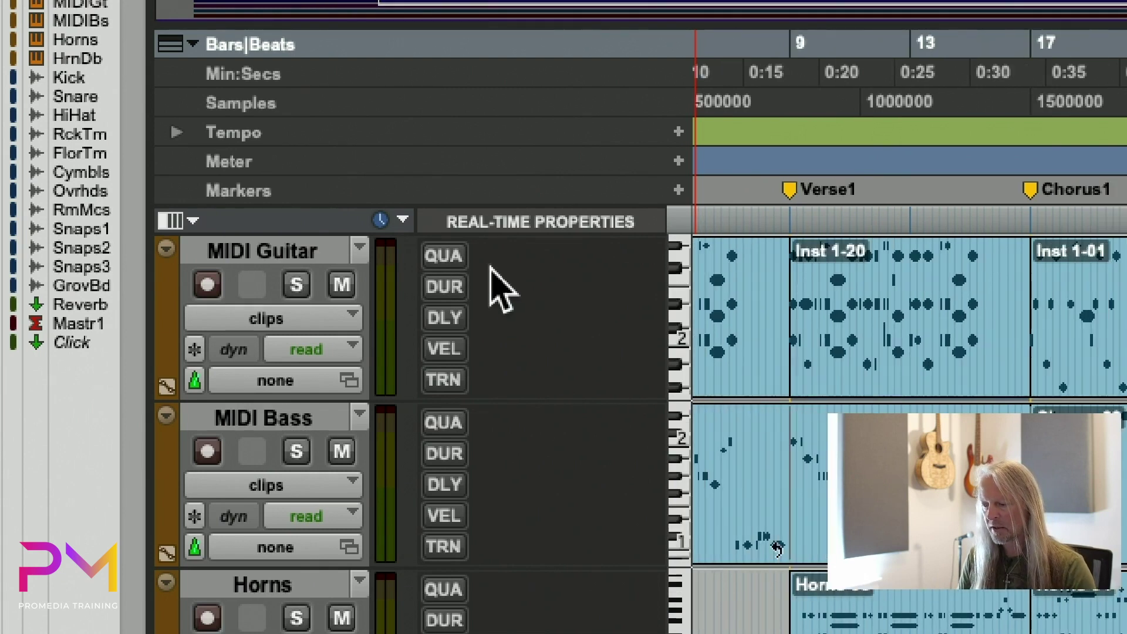
click(447, 262)
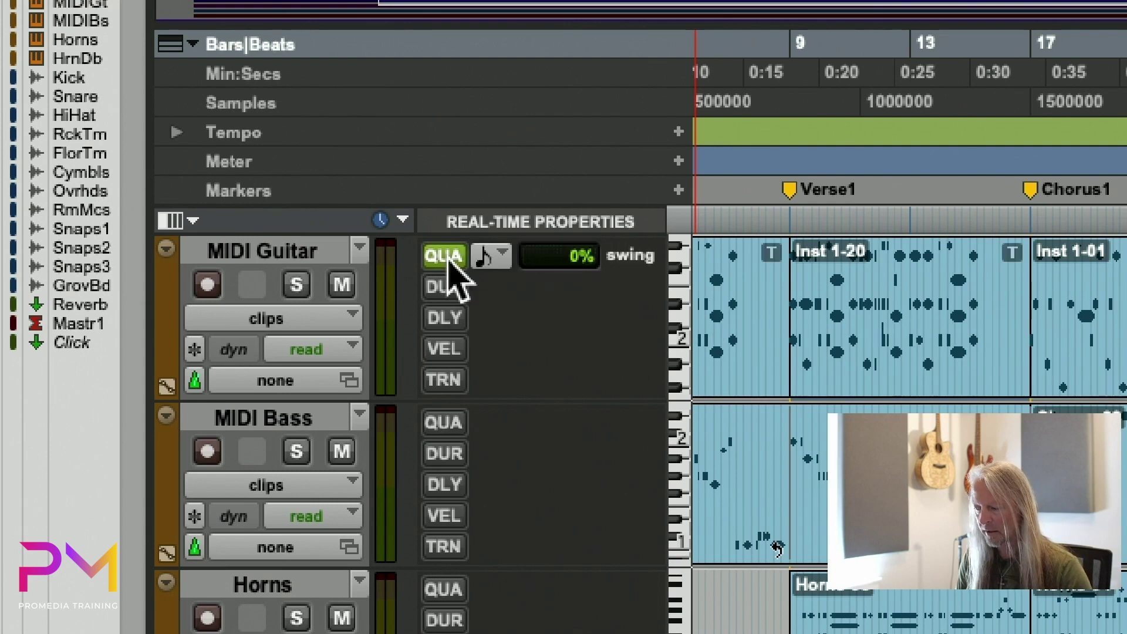
click(500, 259)
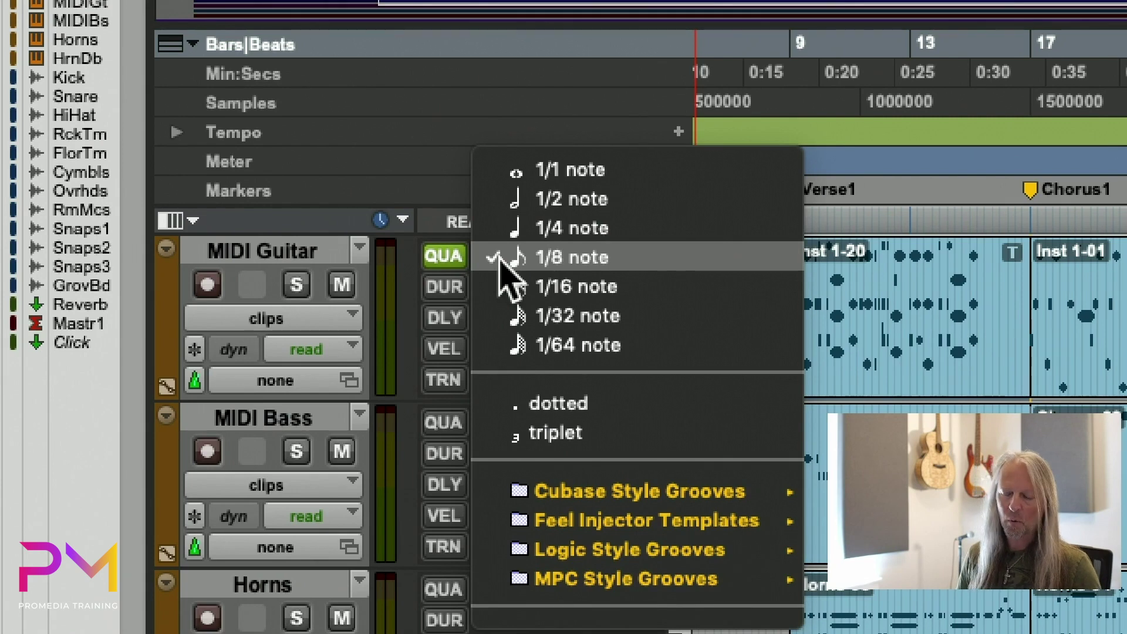
click(611, 170)
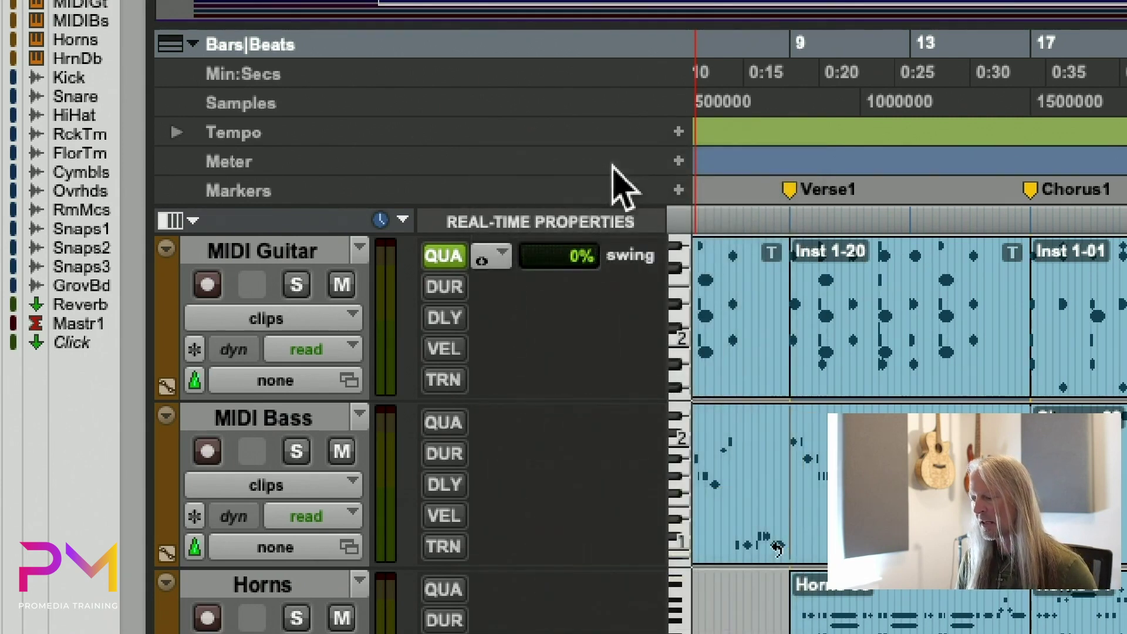
key(space)
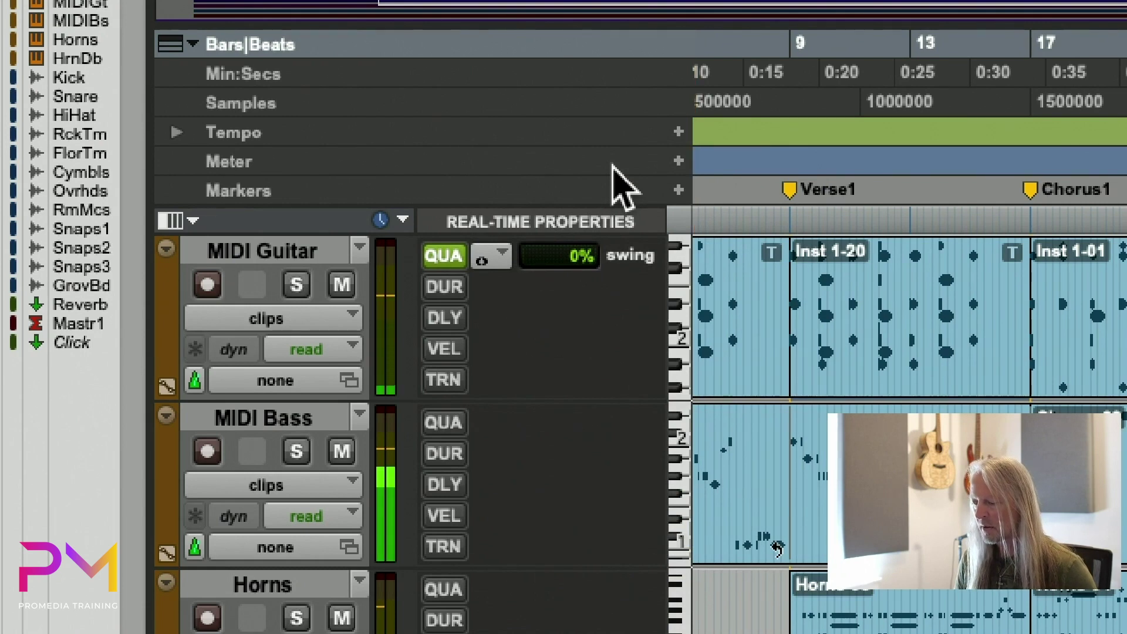
click(296, 284)
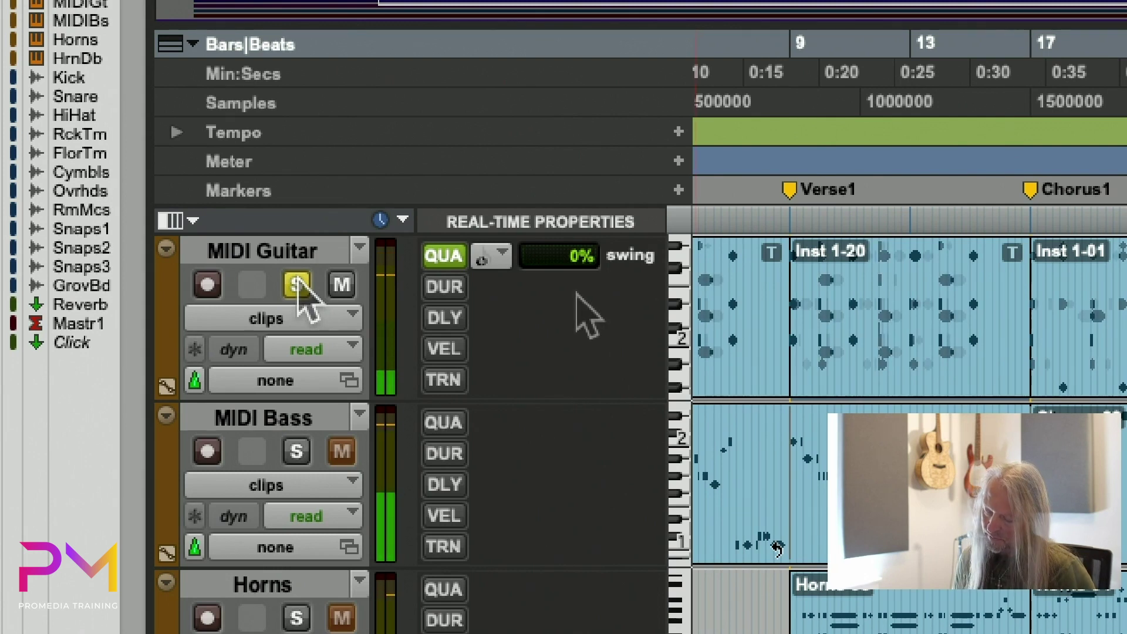
Step: Switch MIDI Guitar's quantize to 1/8 note, audition it, and set swing to 50%
click(508, 258)
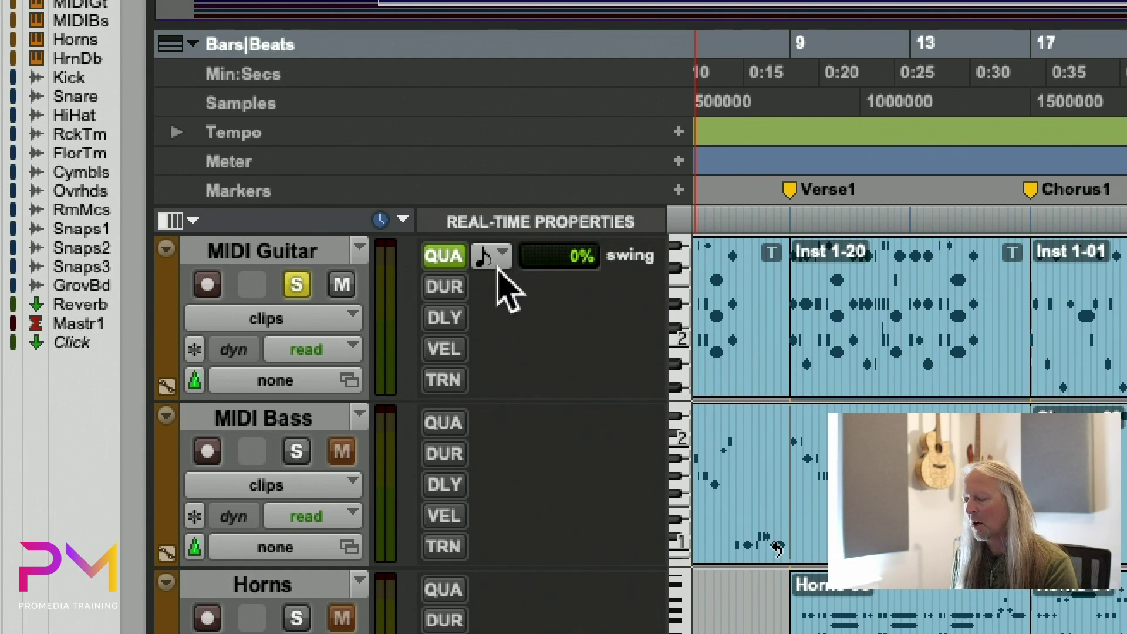
key(space)
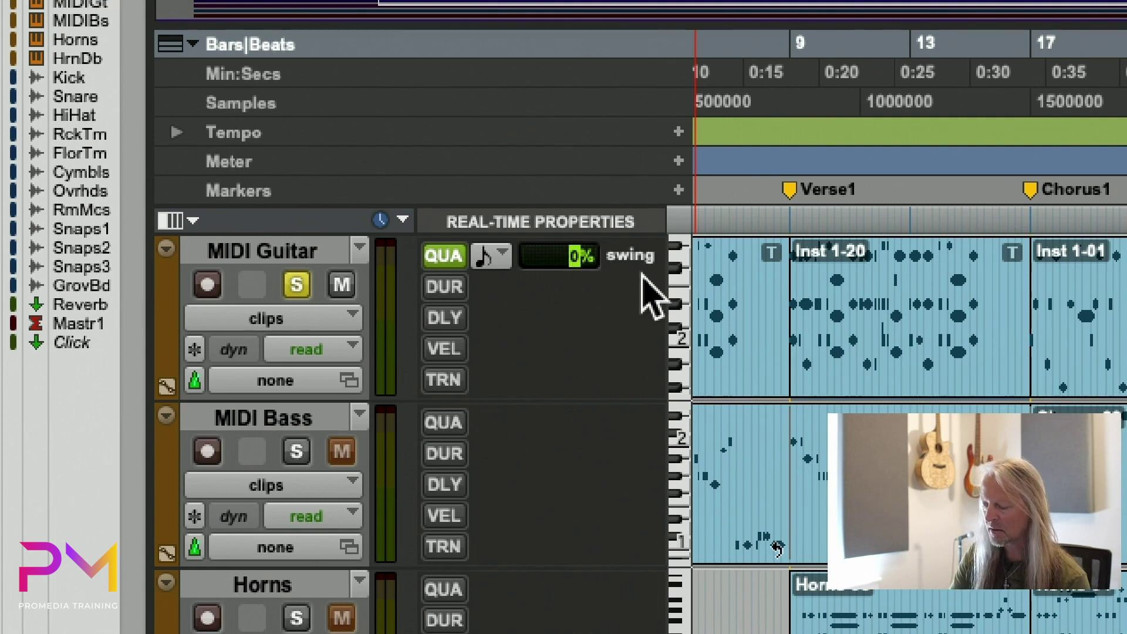
key(Return)
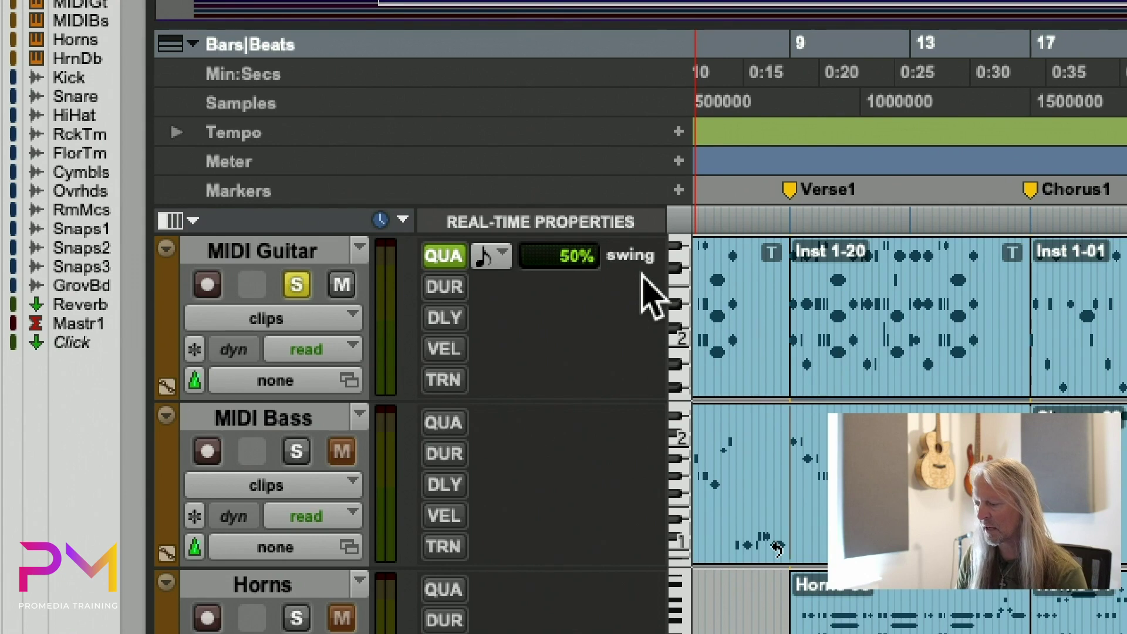
Step: Audition 50% swing, then raise MIDI Guitar's swing to 70% and audition again
key(space)
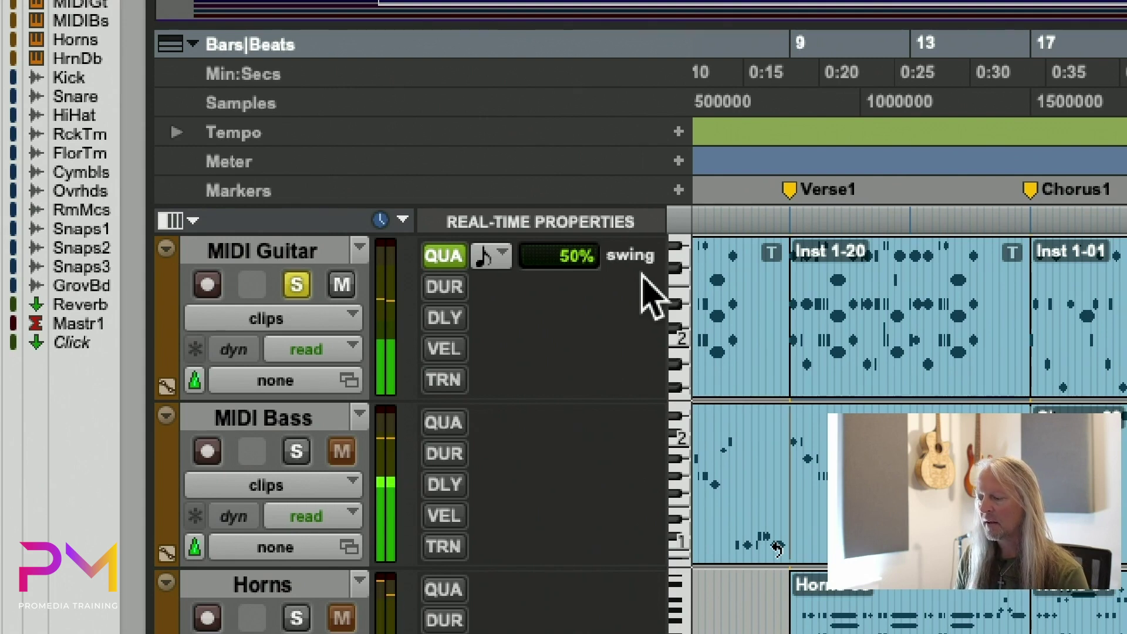
key(space)
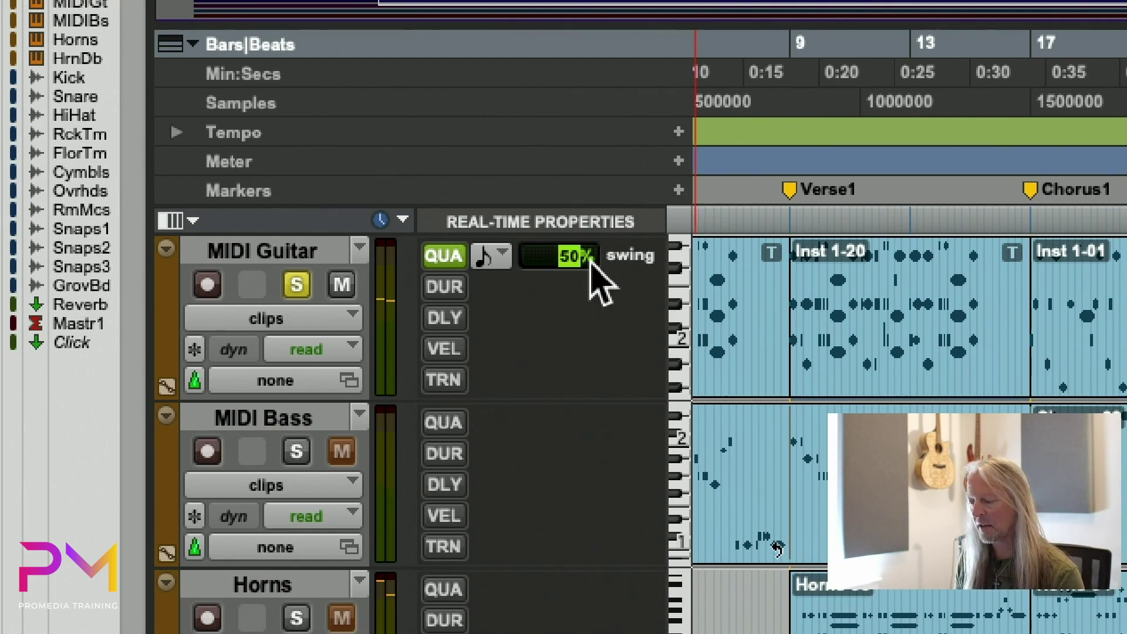
text(70)
key(Return)
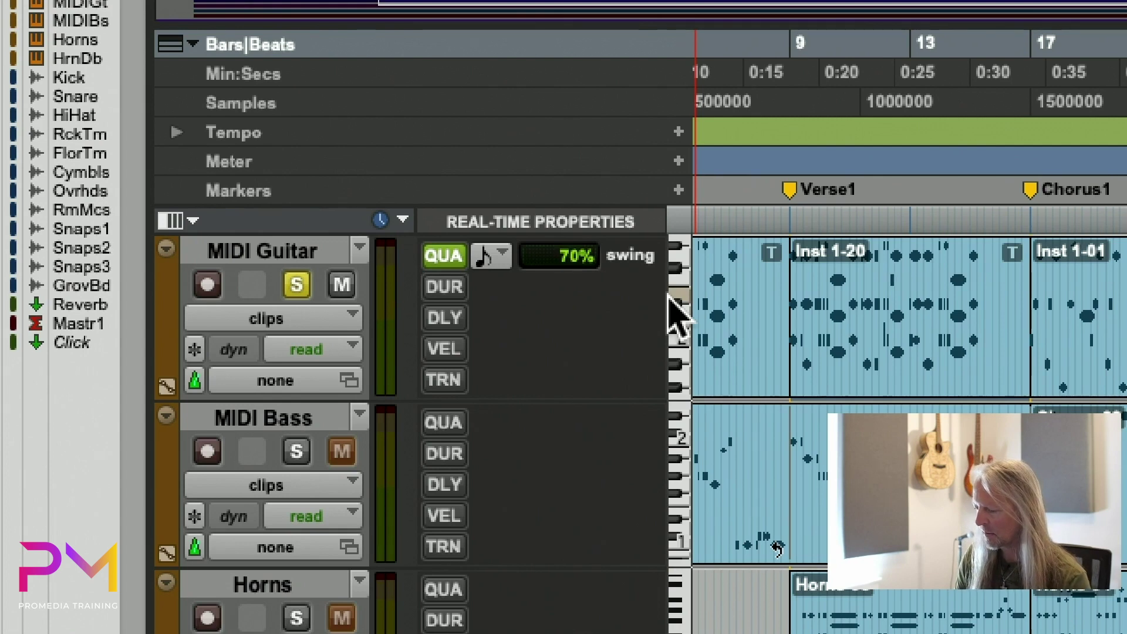
key(space)
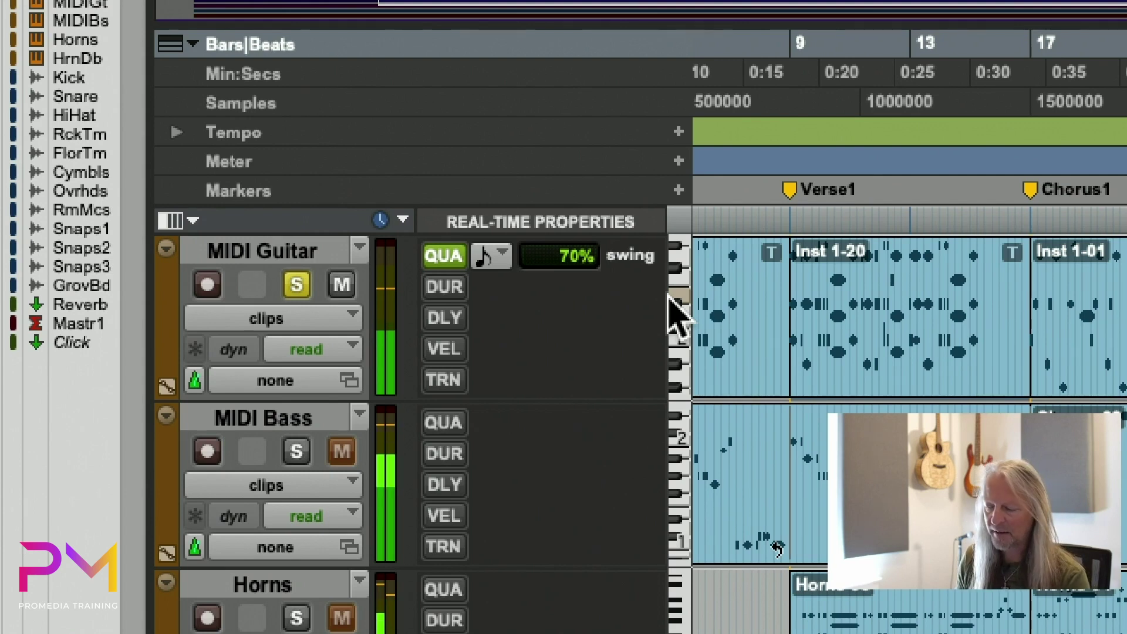
key(space)
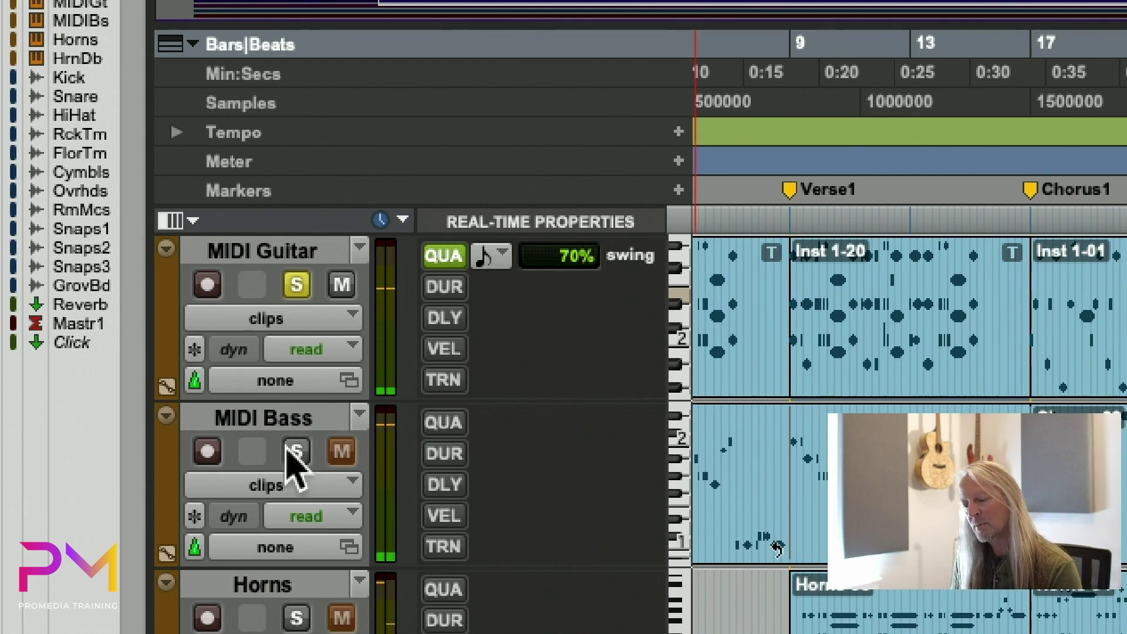
Step: Unsolo MIDI Guitar, play it with the other tracks, and set swing to 80%
click(297, 285)
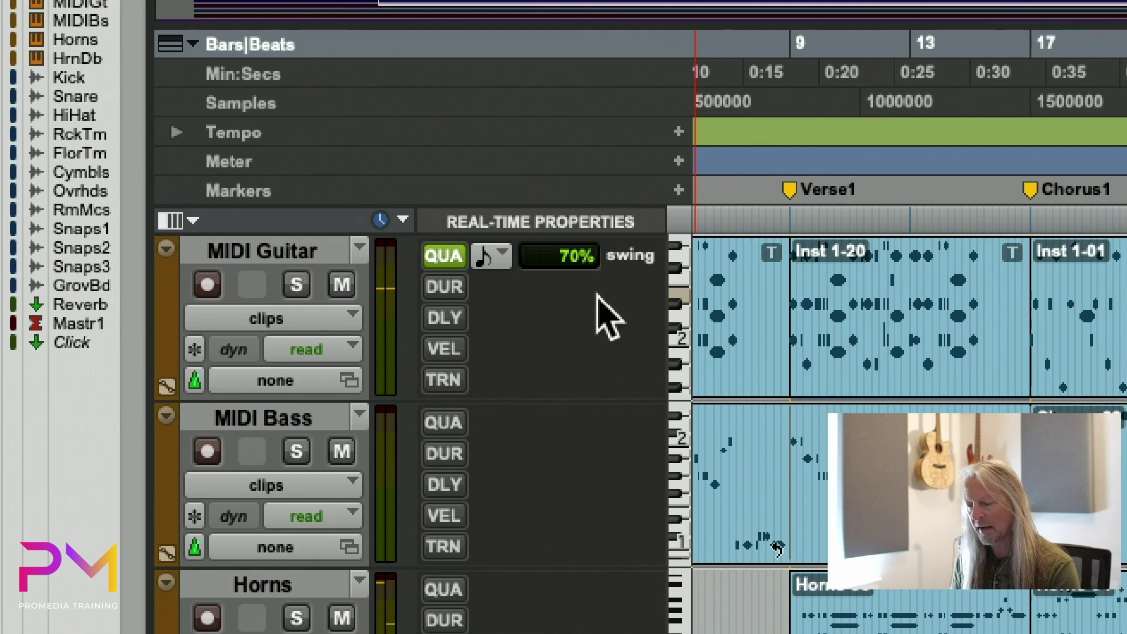
key(space)
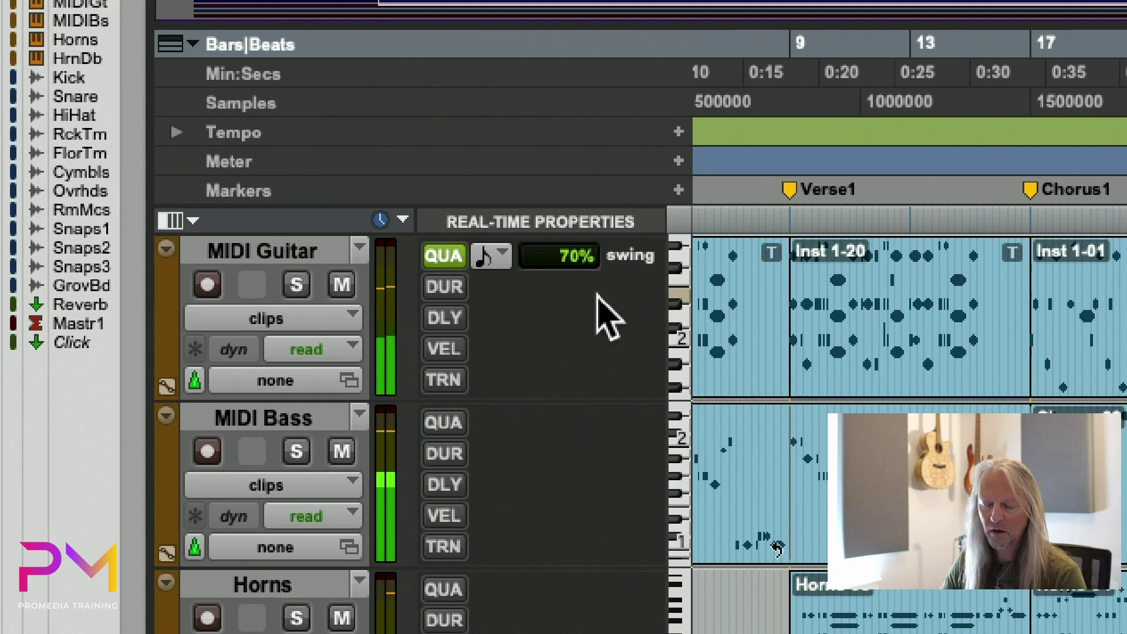
click(572, 256)
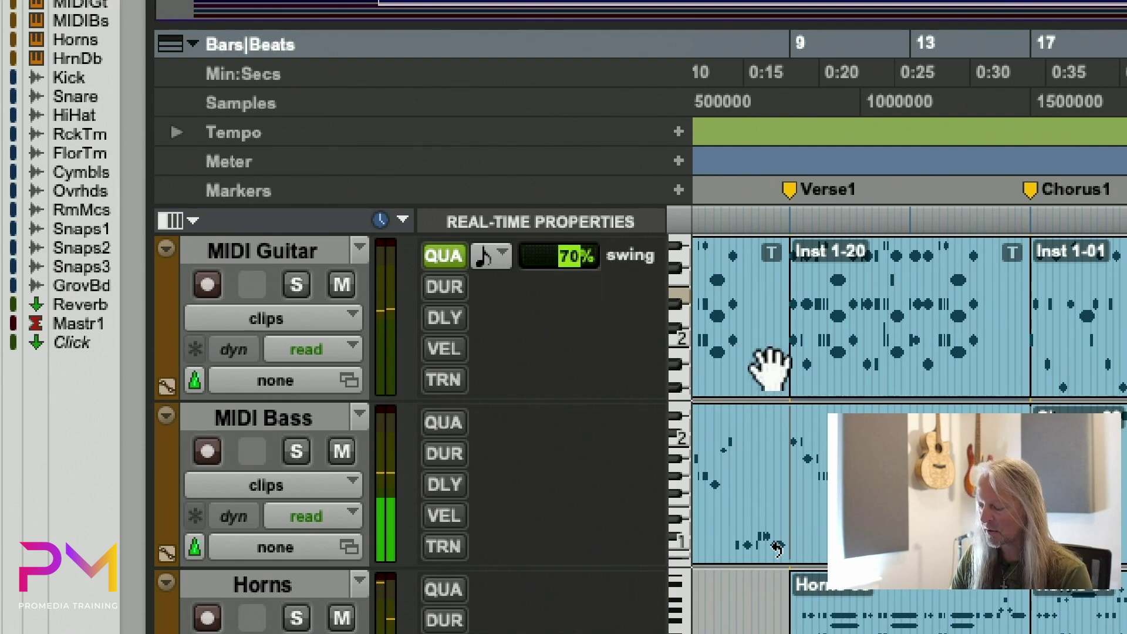
key(Return)
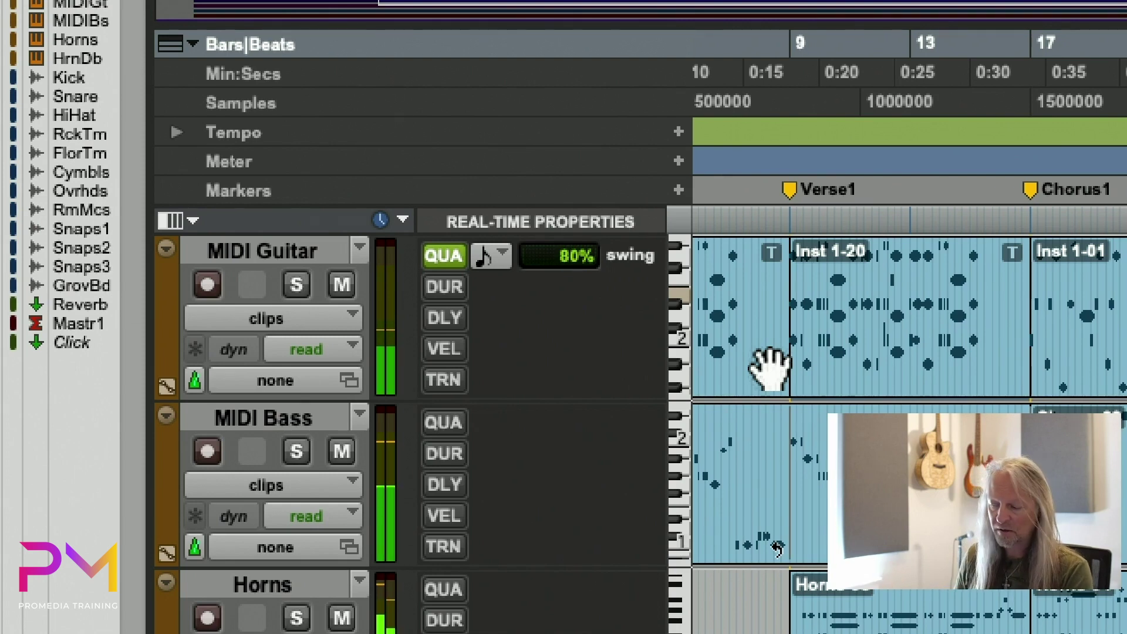
Step: Try 100% swing, then settle MIDI Guitar's swing at 83%
click(568, 275)
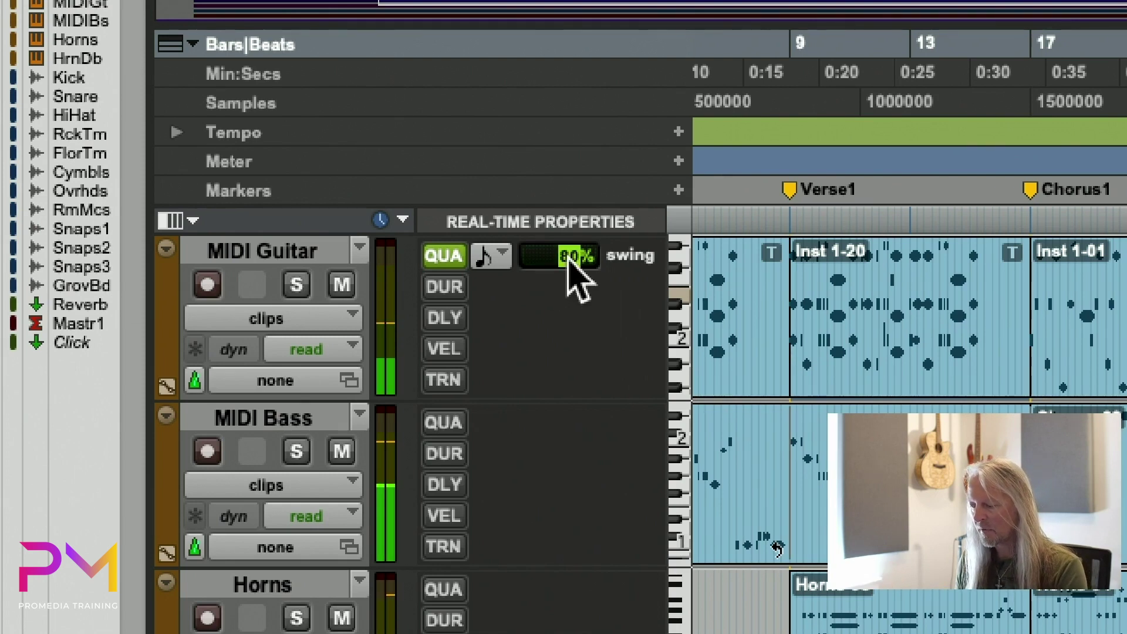
text(10)
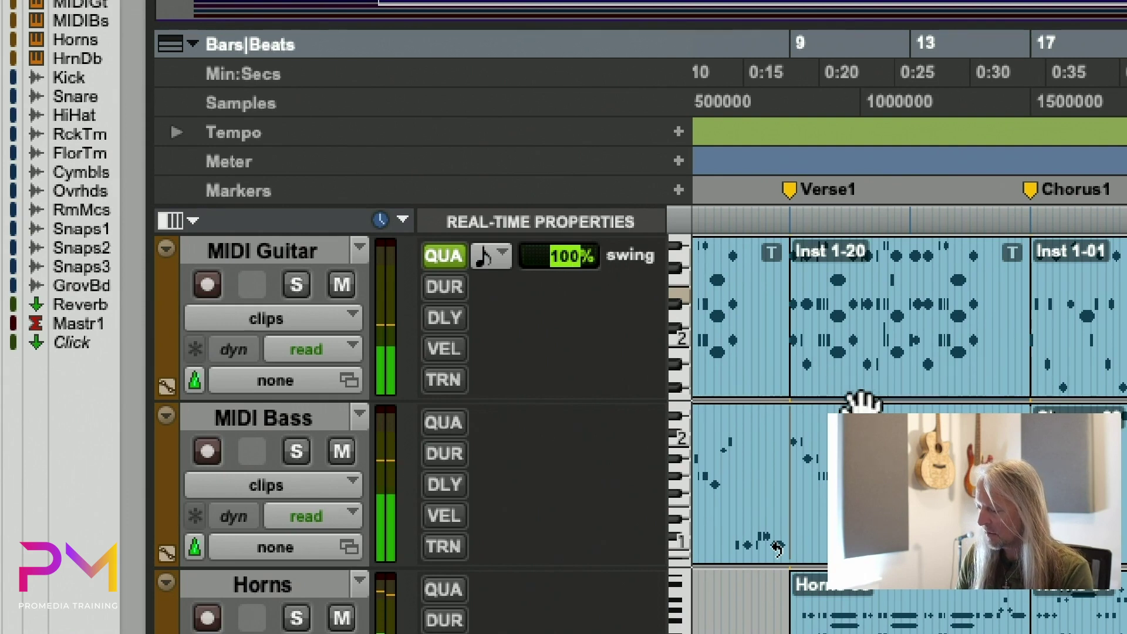
key(Return)
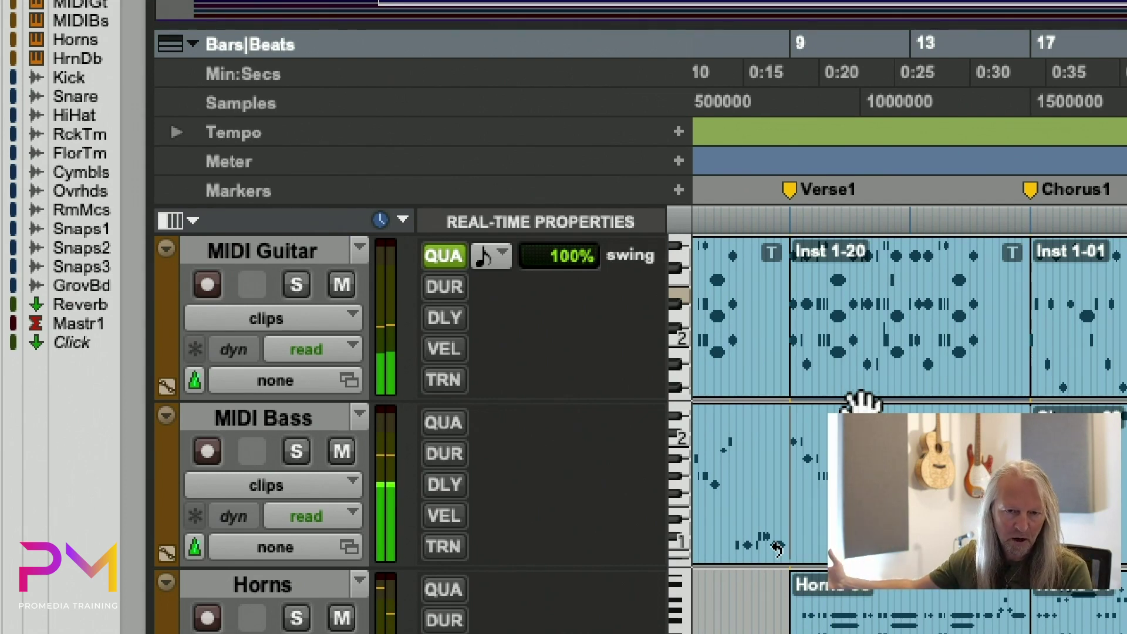
click(569, 257)
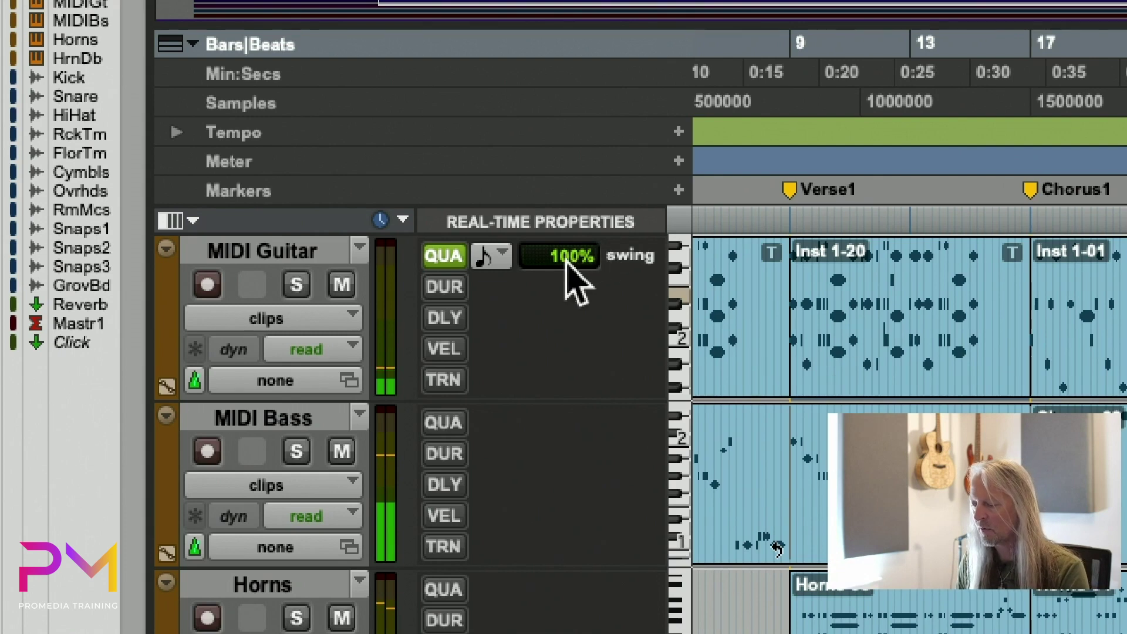
text(83)
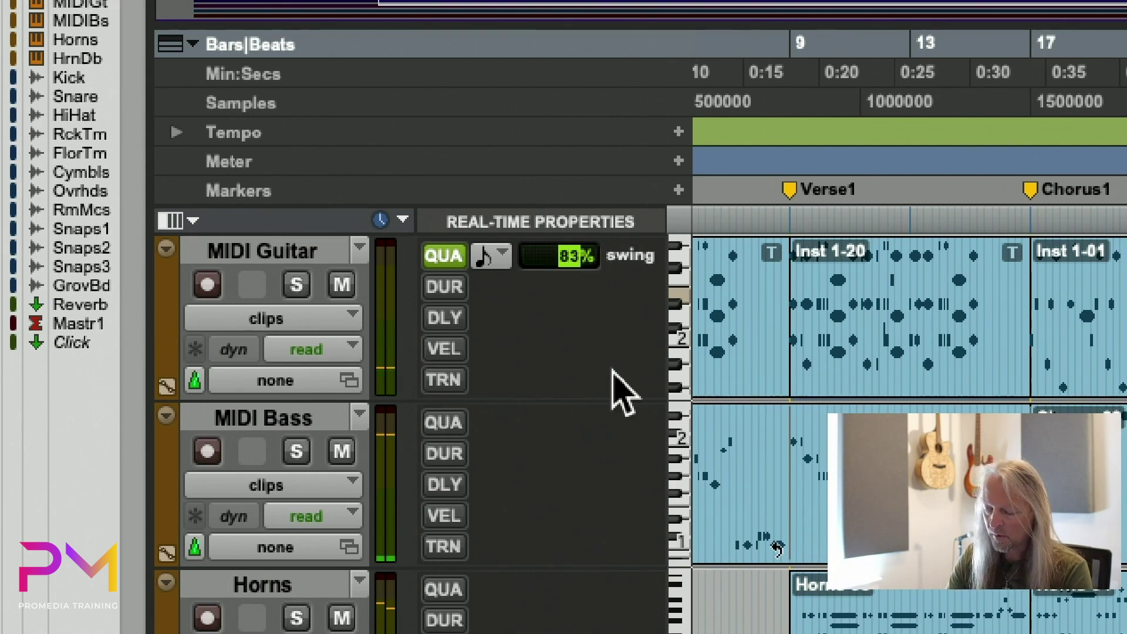
key(Return)
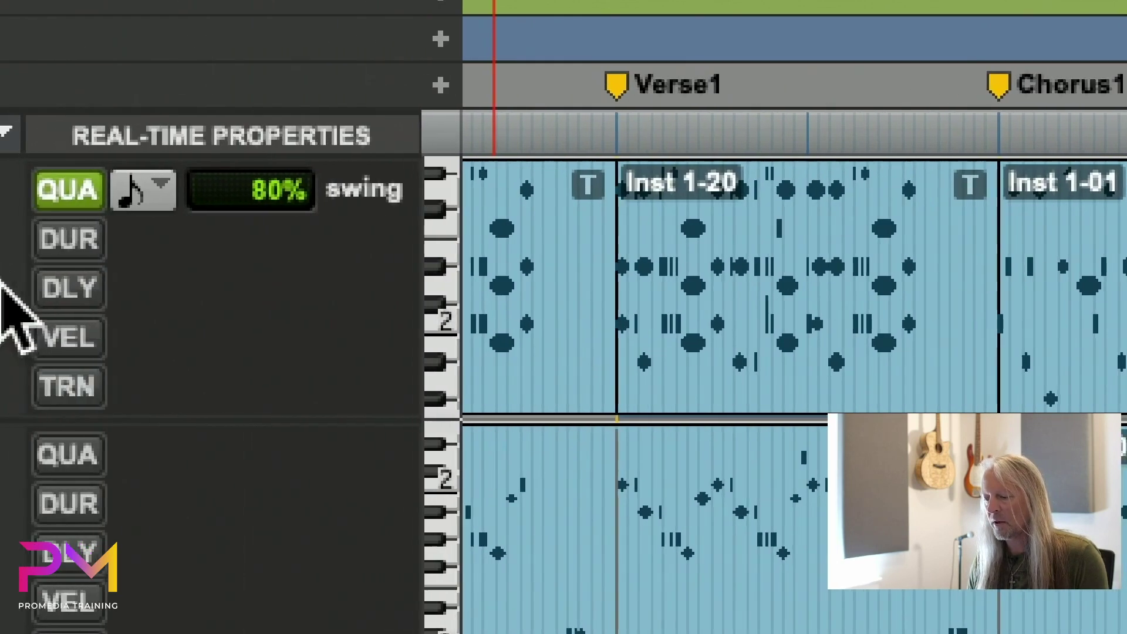
Step: Toggle MIDI Guitar's real-time quantize off and back on to compare
click(69, 191)
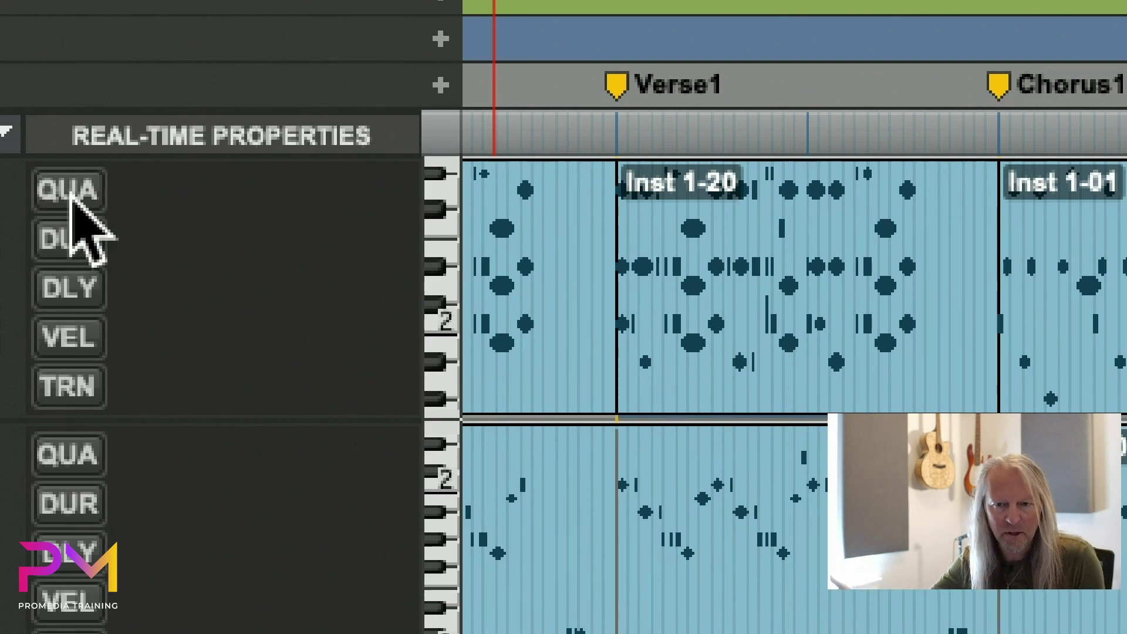
click(70, 191)
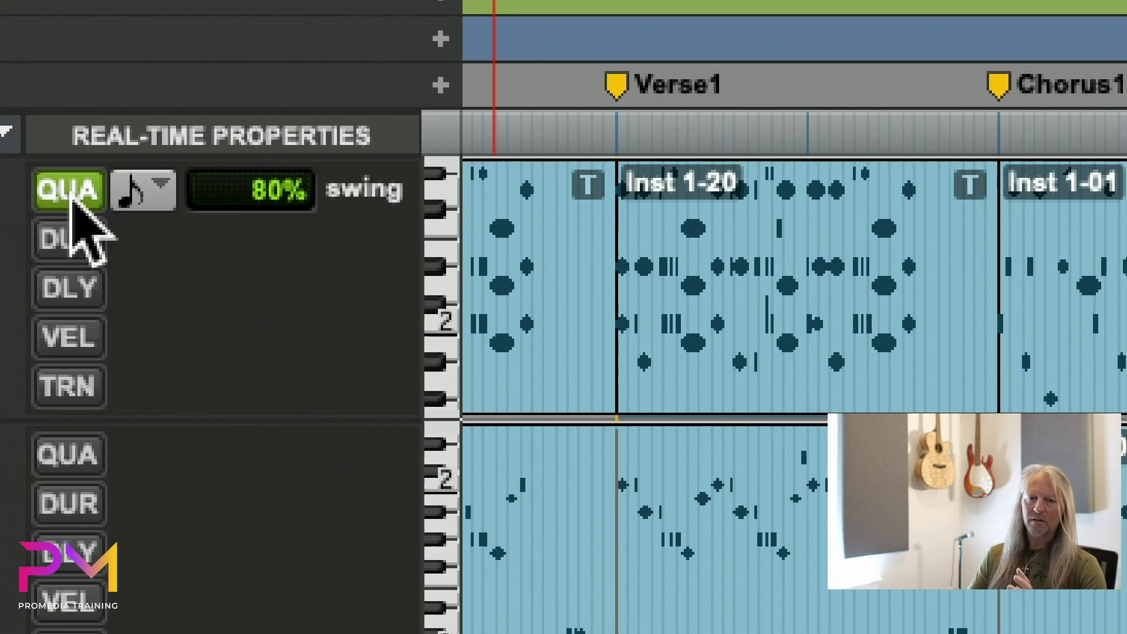
Step: Open the MIDI Real-Time Properties window and target MIDI Guitar, MIDI Bass, then MIDI Guitar again
click(331, 35)
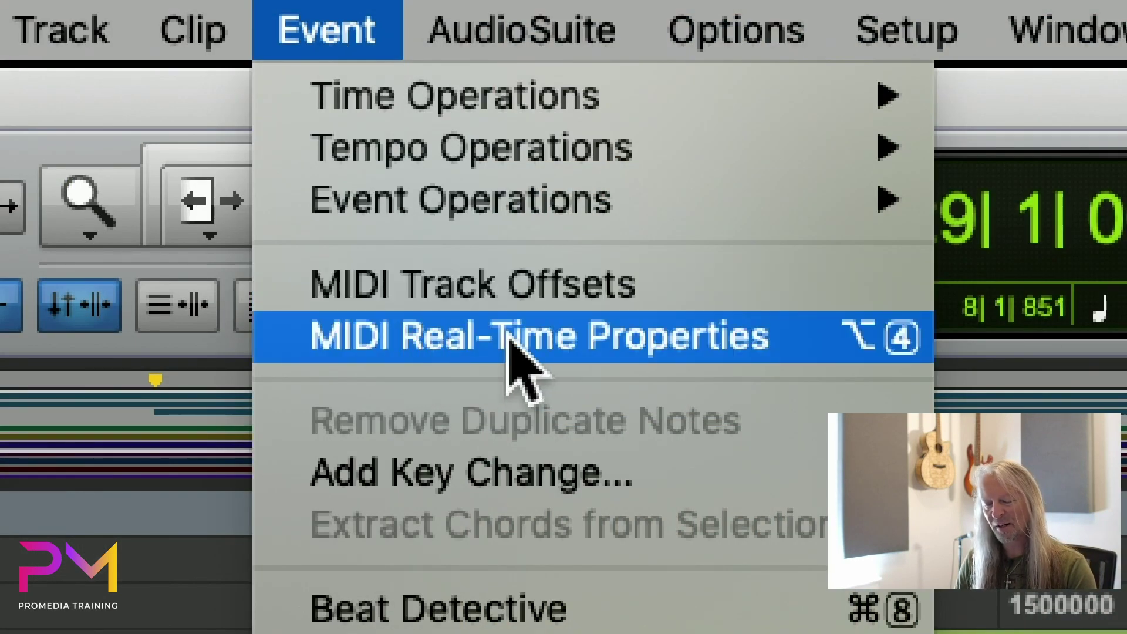
click(510, 345)
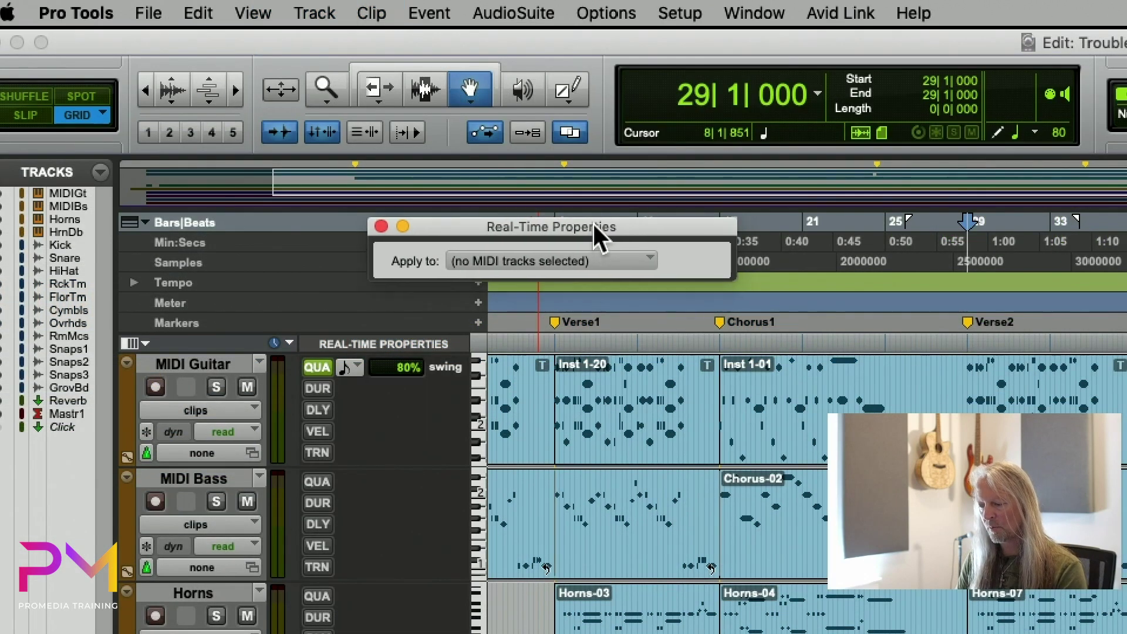
drag(594, 234, 590, 238)
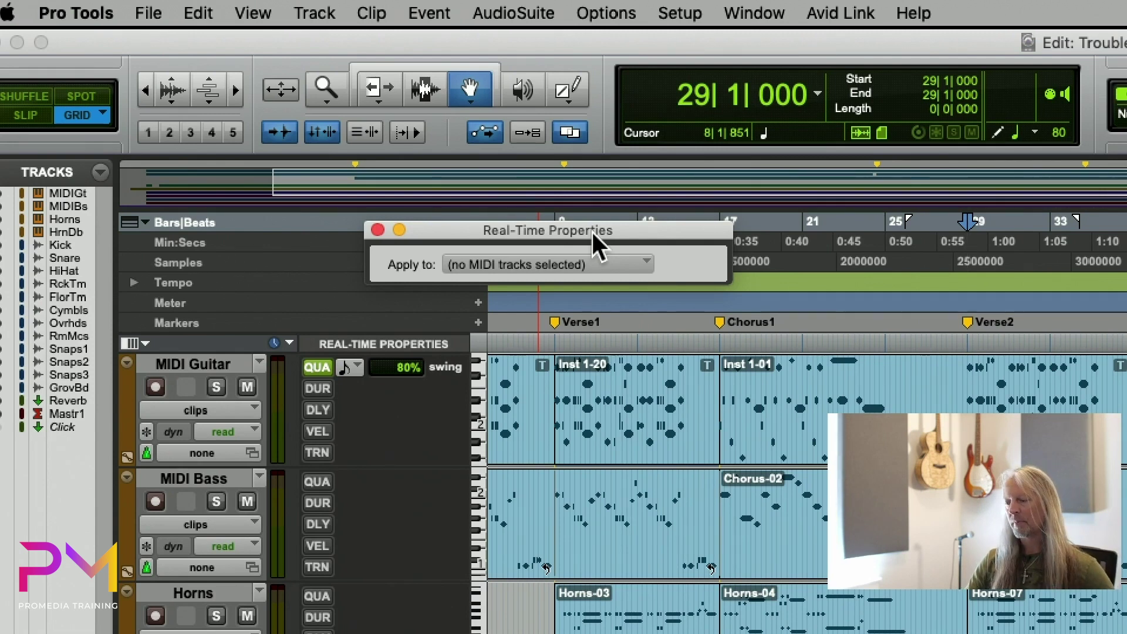
click(197, 365)
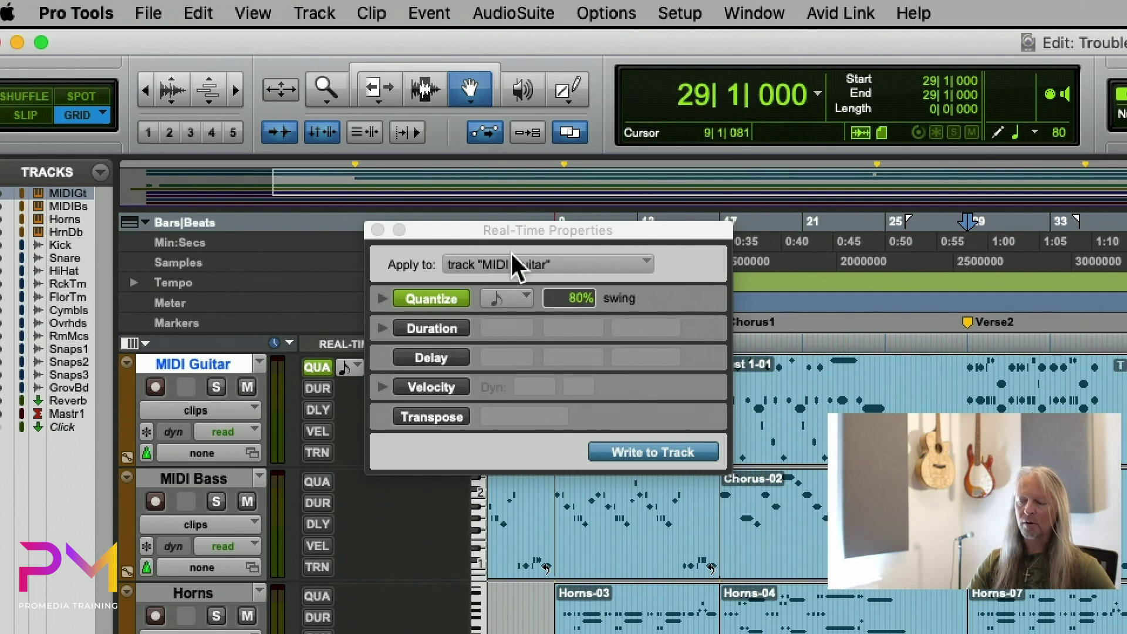
click(211, 485)
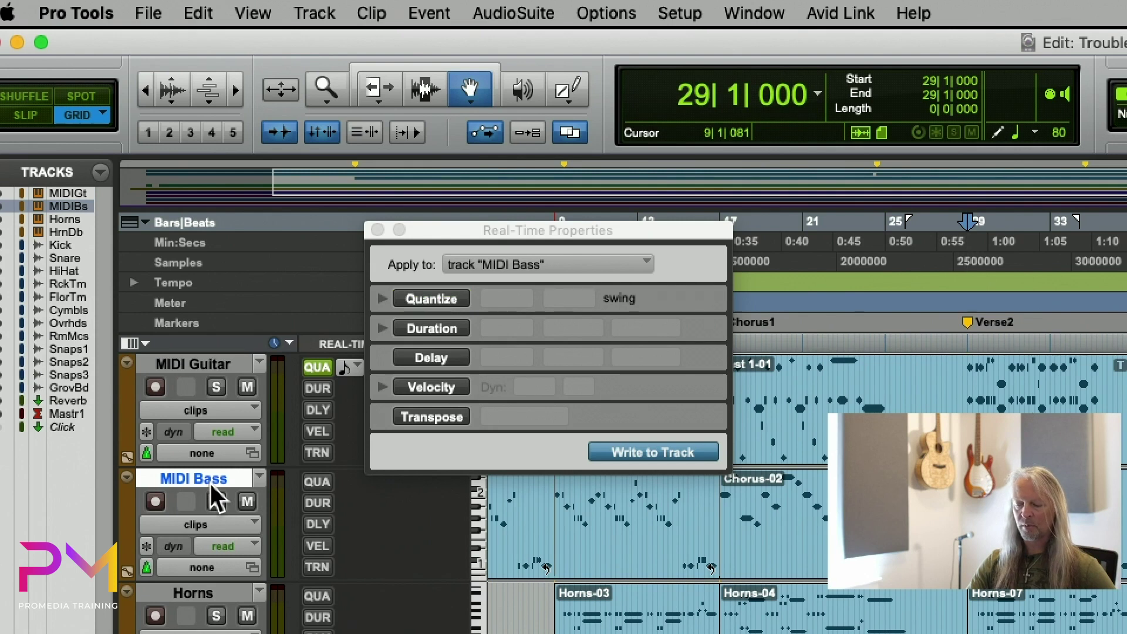
click(209, 364)
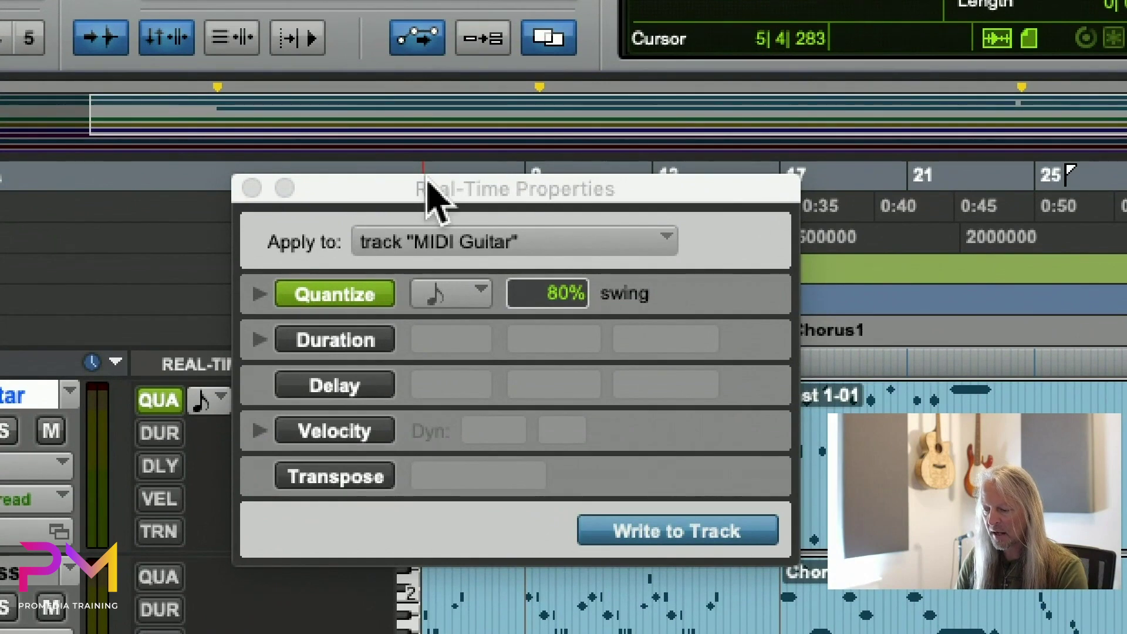
Step: Set MIDI Guitar's swing to 83% in the Real-Time Properties window
drag(432, 195, 636, 244)
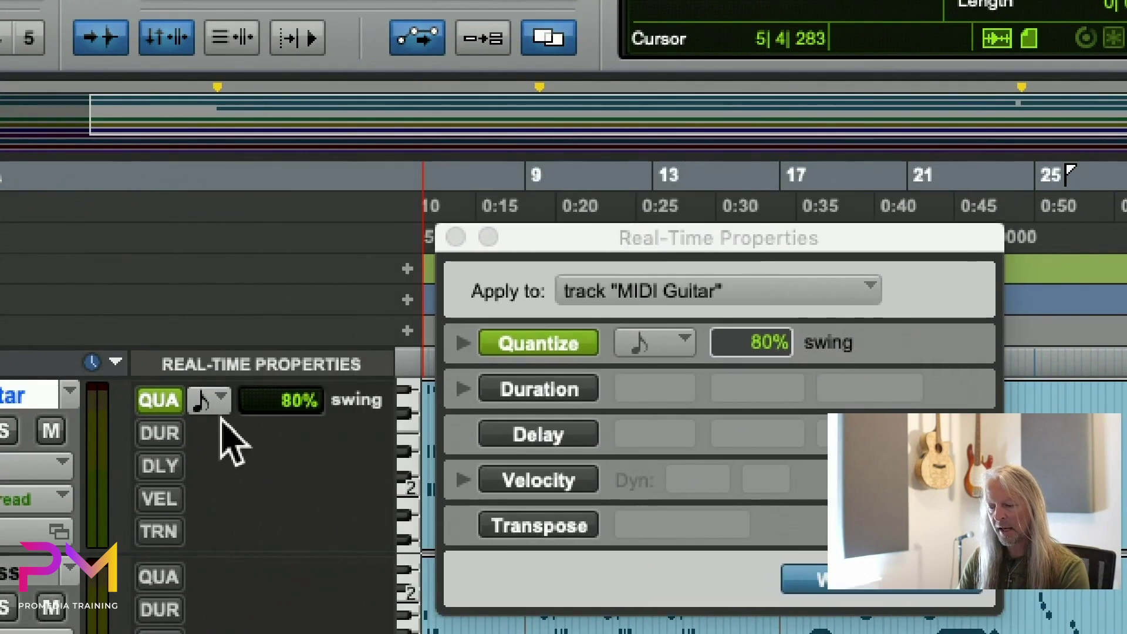
click(762, 344)
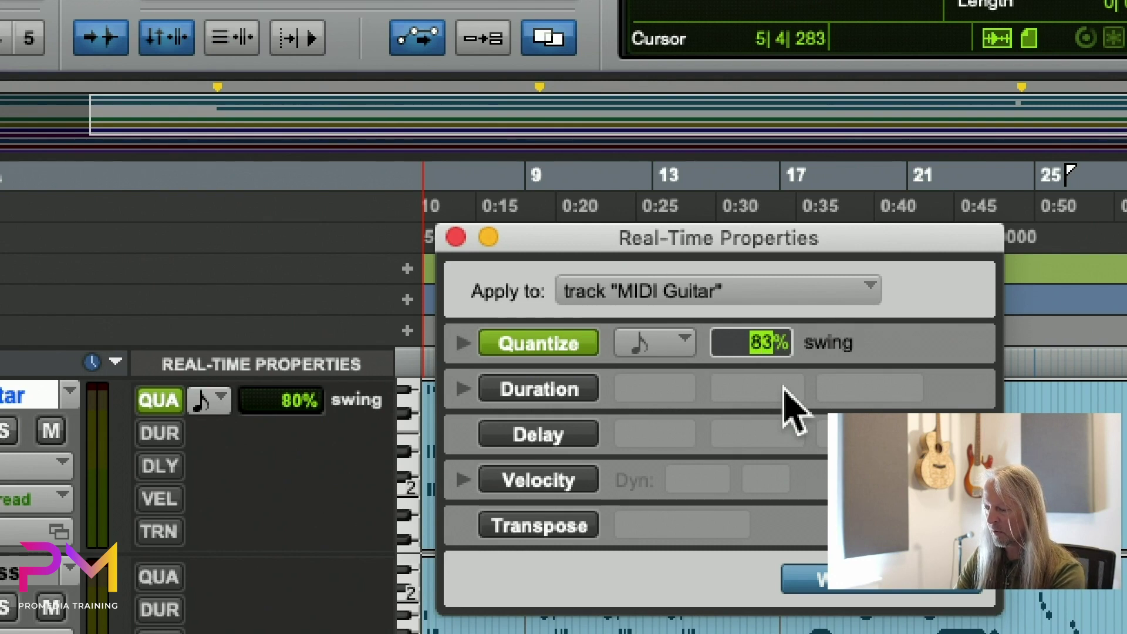
key(Return)
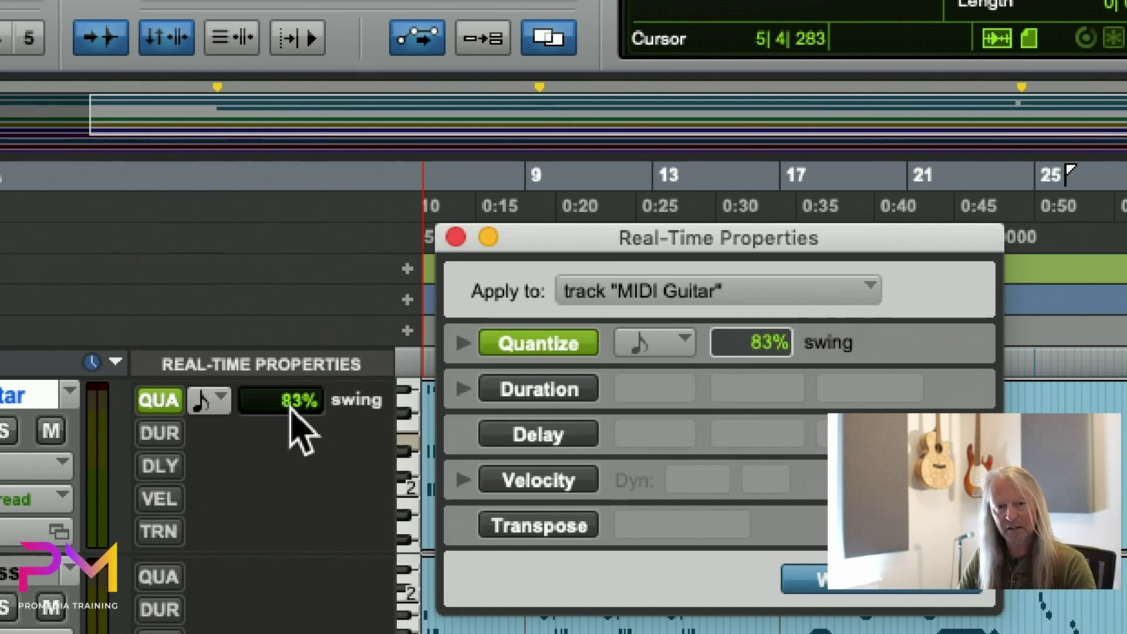
Step: Try a 1/4-note quantize grid, return to 1/8 note, and expand the extra Quantize options
click(669, 349)
click(731, 316)
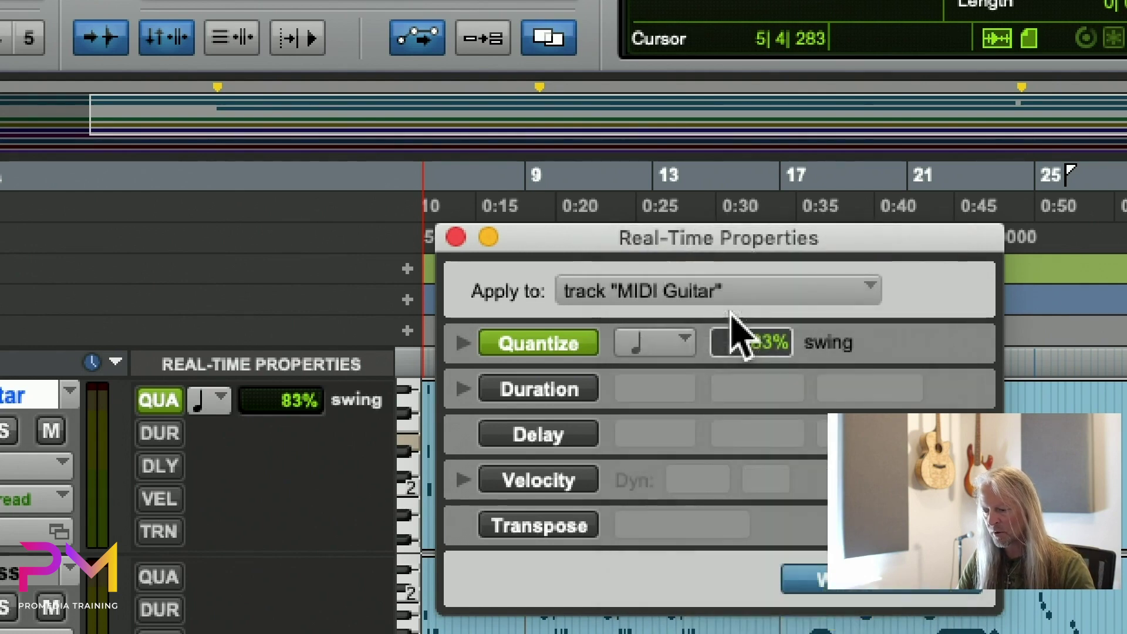
click(210, 400)
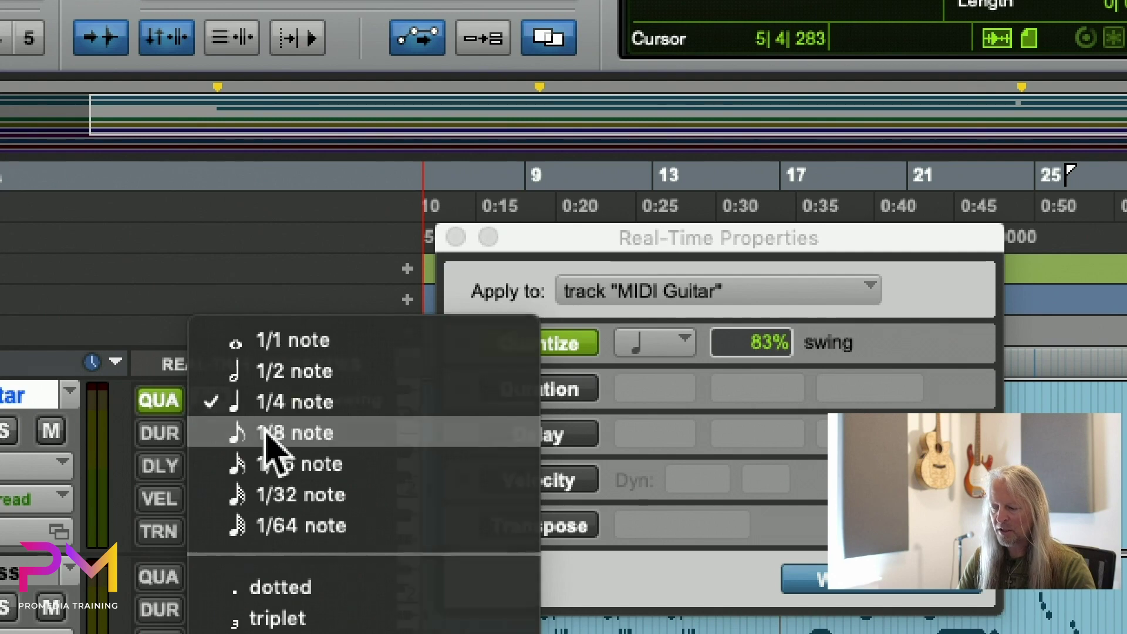
click(271, 435)
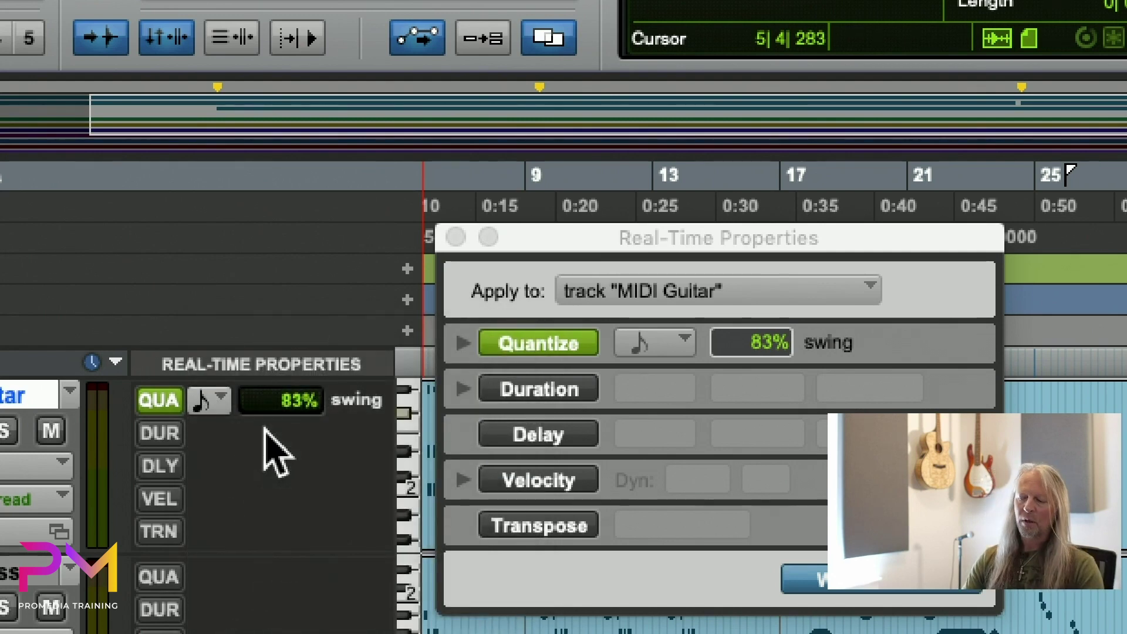
click(732, 204)
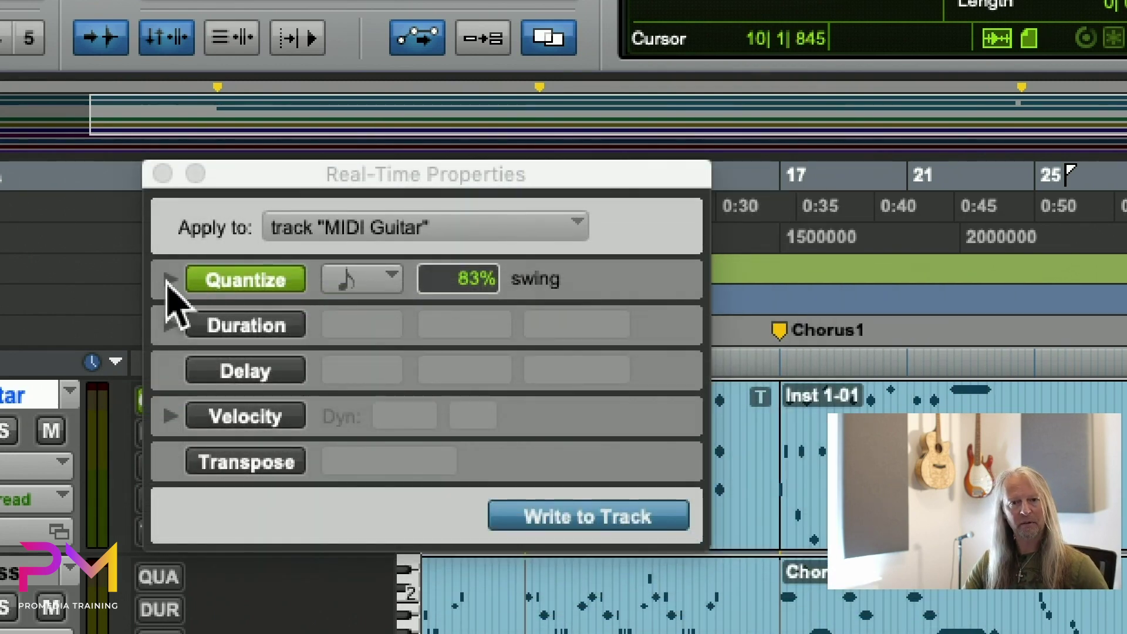
click(170, 278)
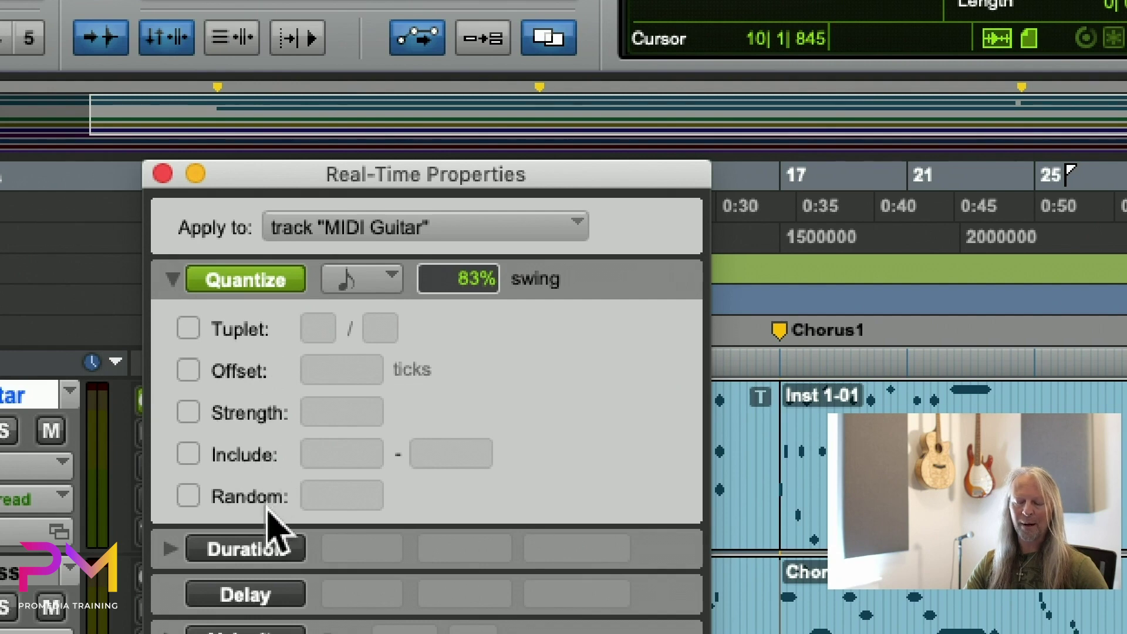
Step: Enable Random quantize on MIDI Guitar and set it to 15%, auditioning with solo
drag(297, 175, 587, 166)
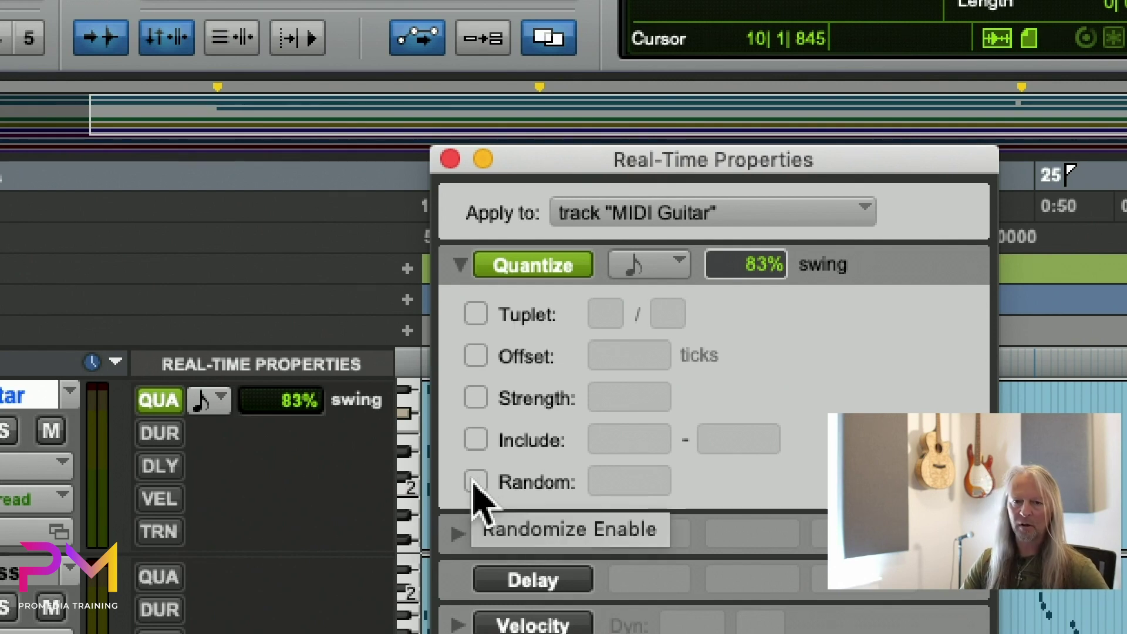
click(474, 482)
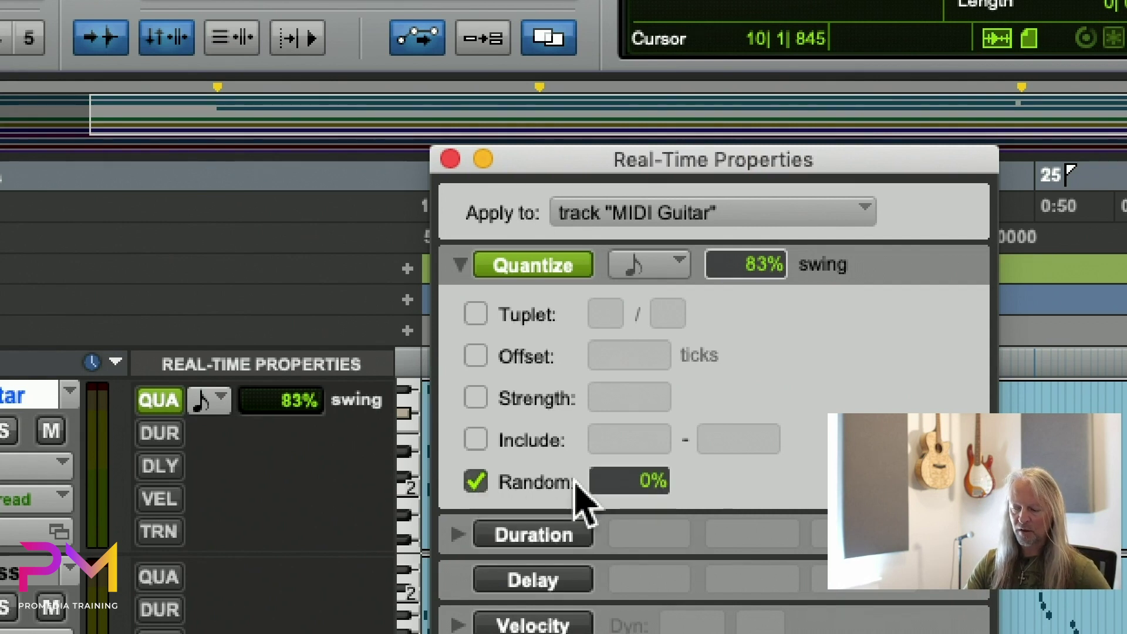
click(648, 481)
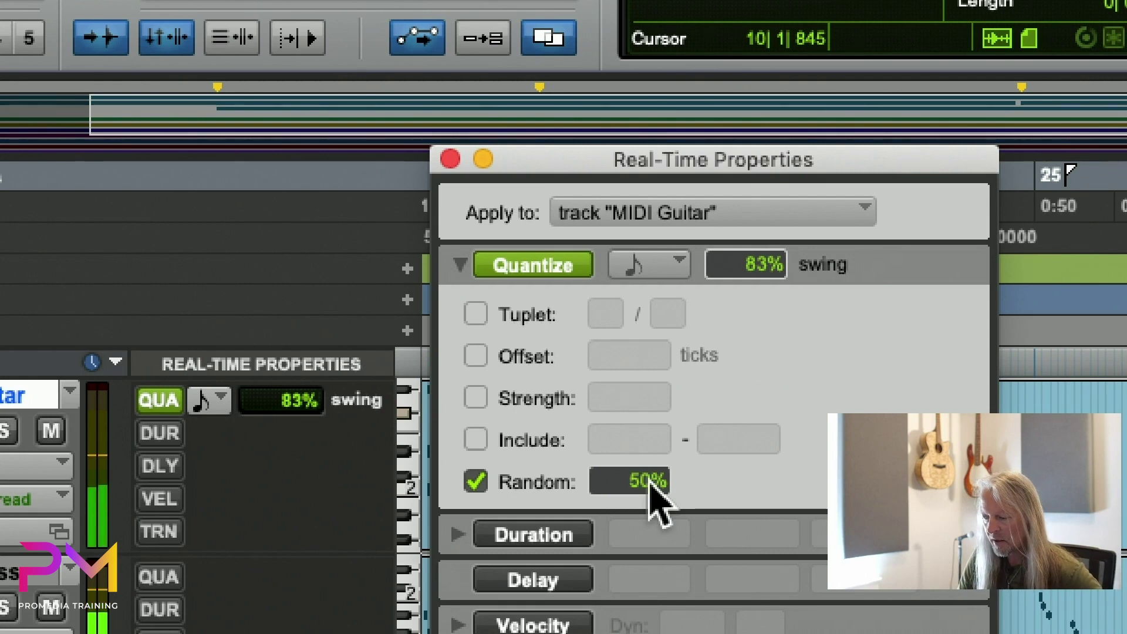
click(7, 432)
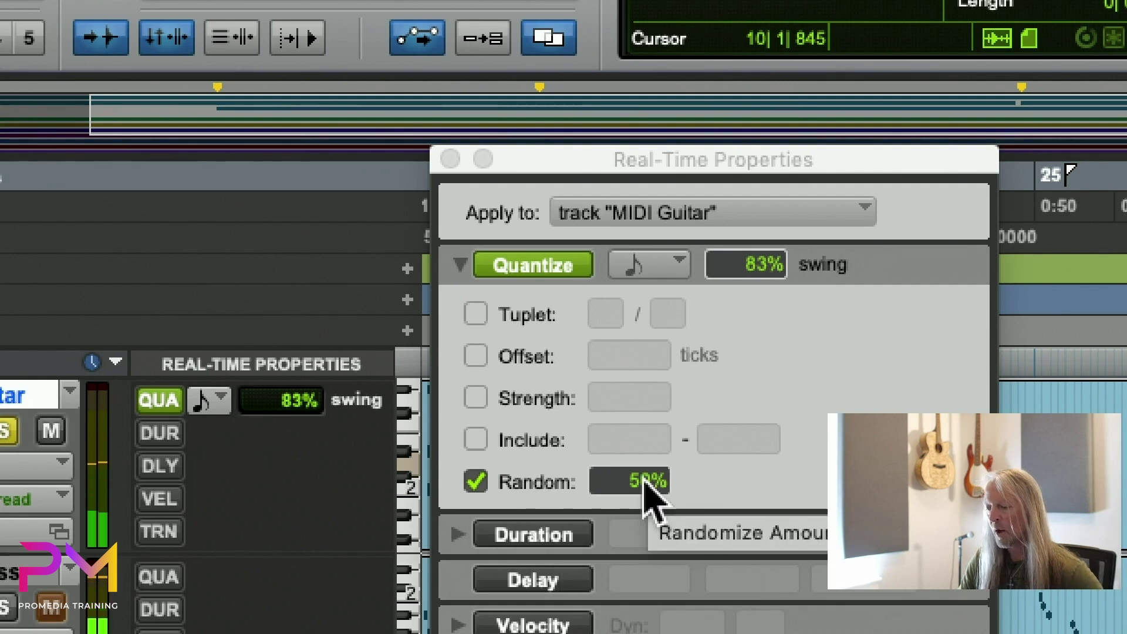
drag(645, 485, 685, 515)
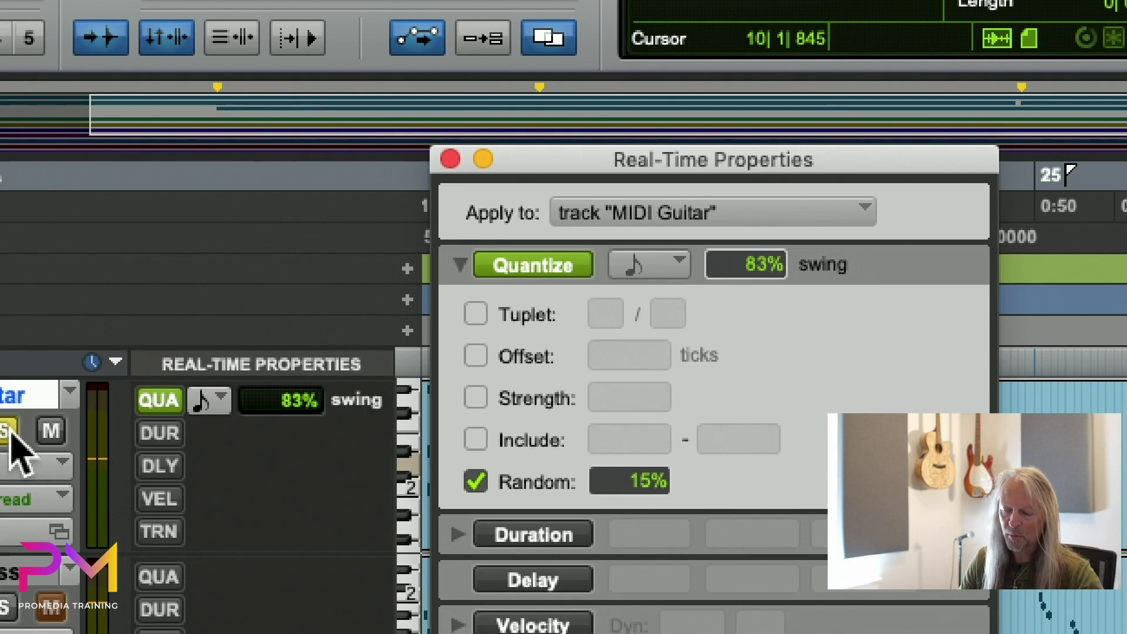
click(20, 453)
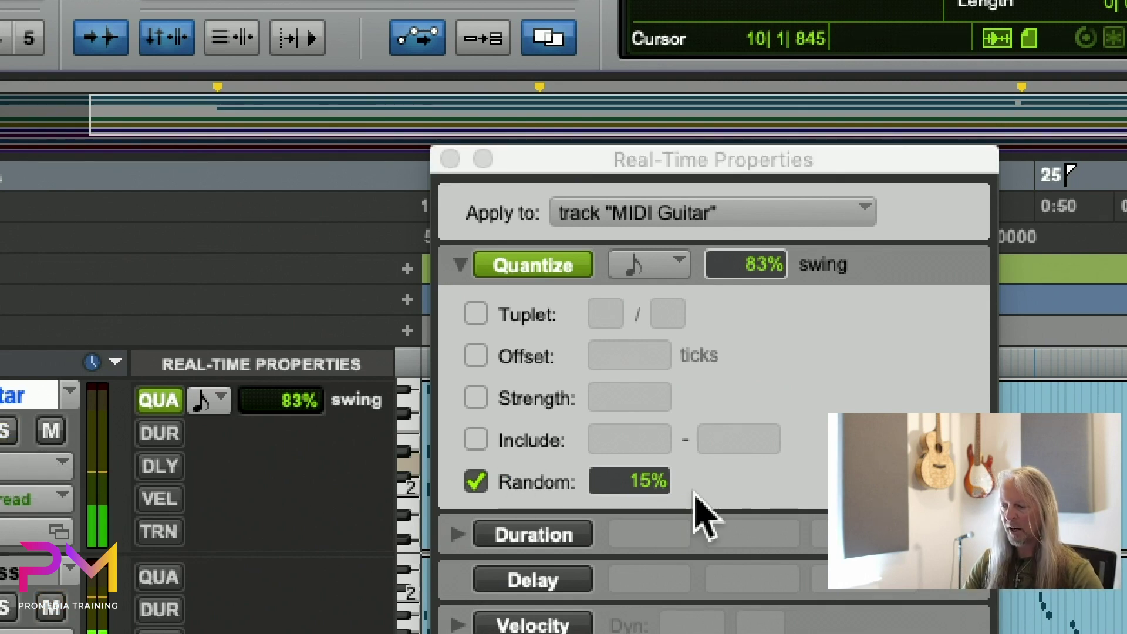
Step: Enable quantize Strength at 90% and collapse the extra Quantize options
click(475, 396)
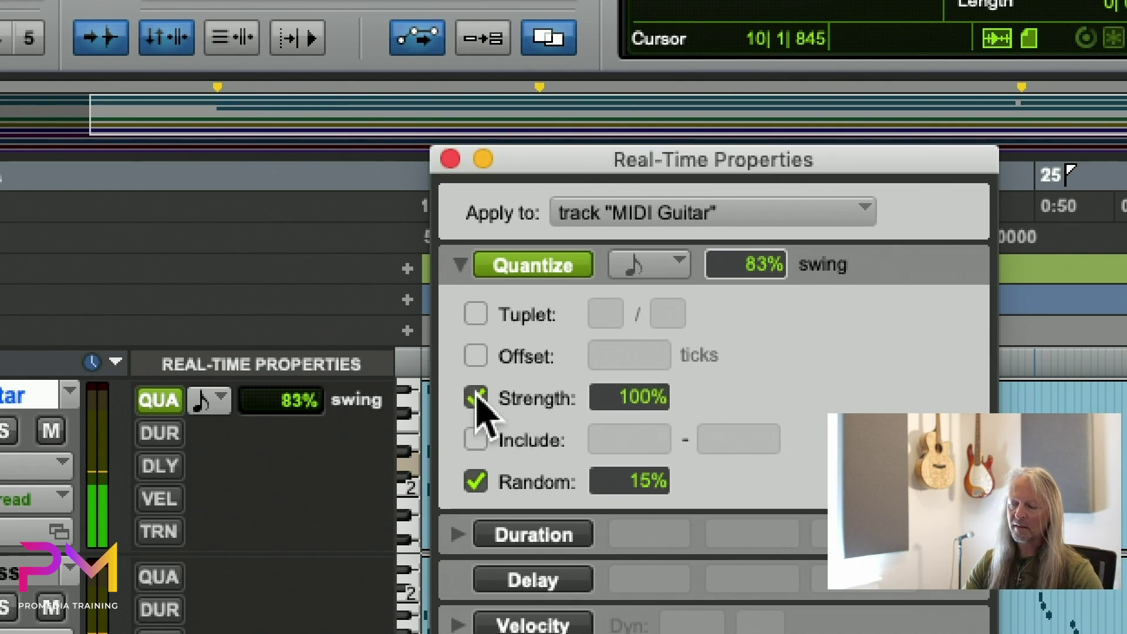
click(645, 399)
text(90)
key(Return)
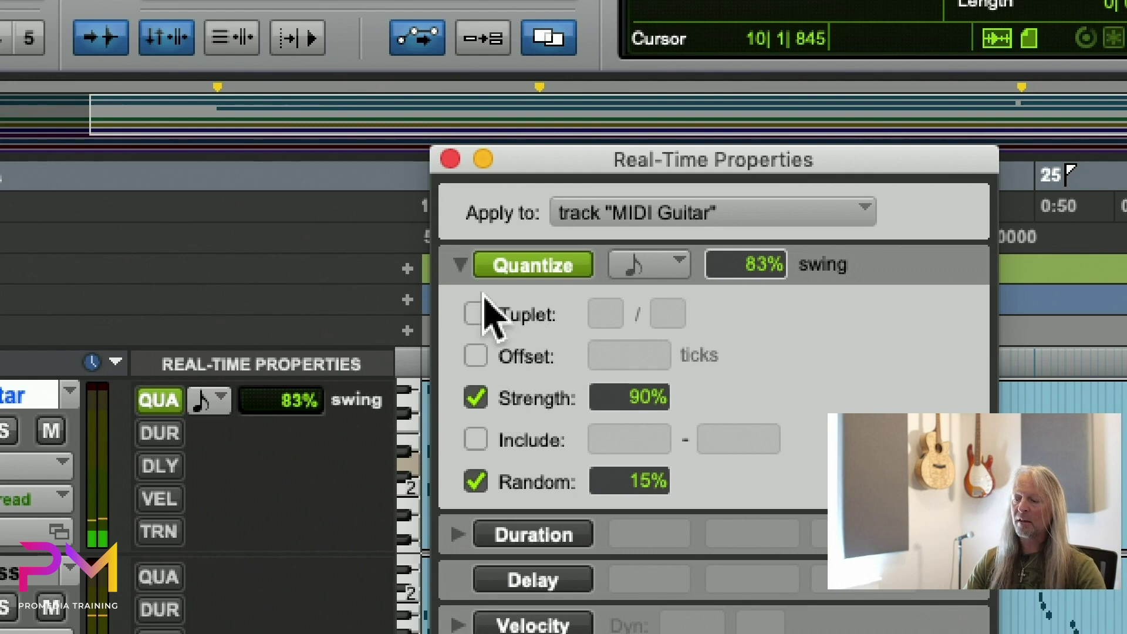
click(459, 266)
click(459, 266)
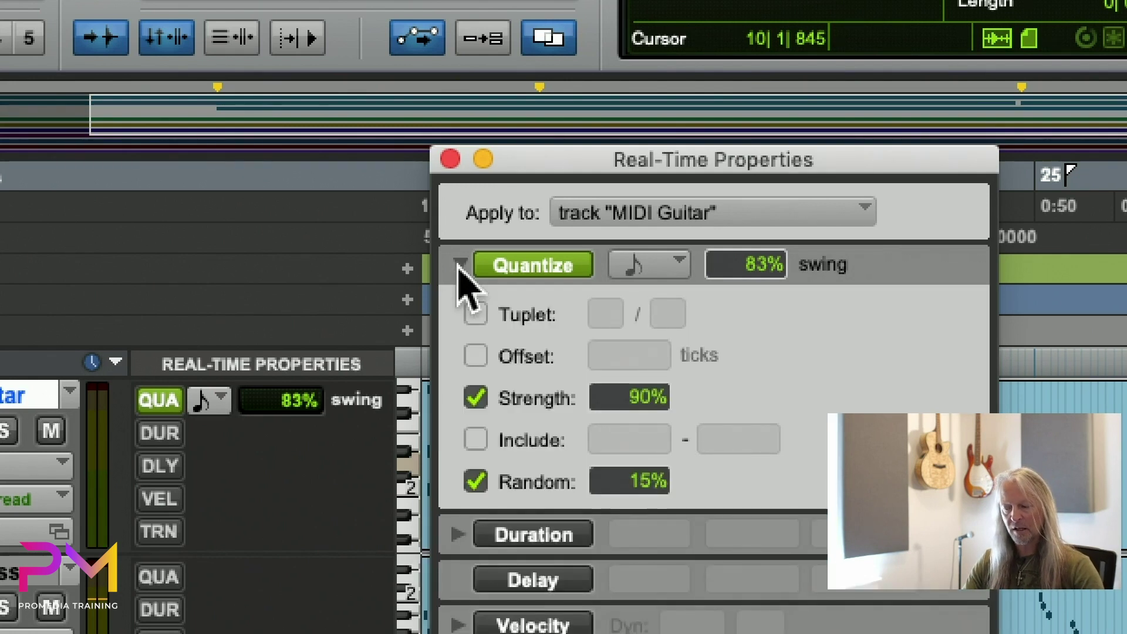
click(459, 266)
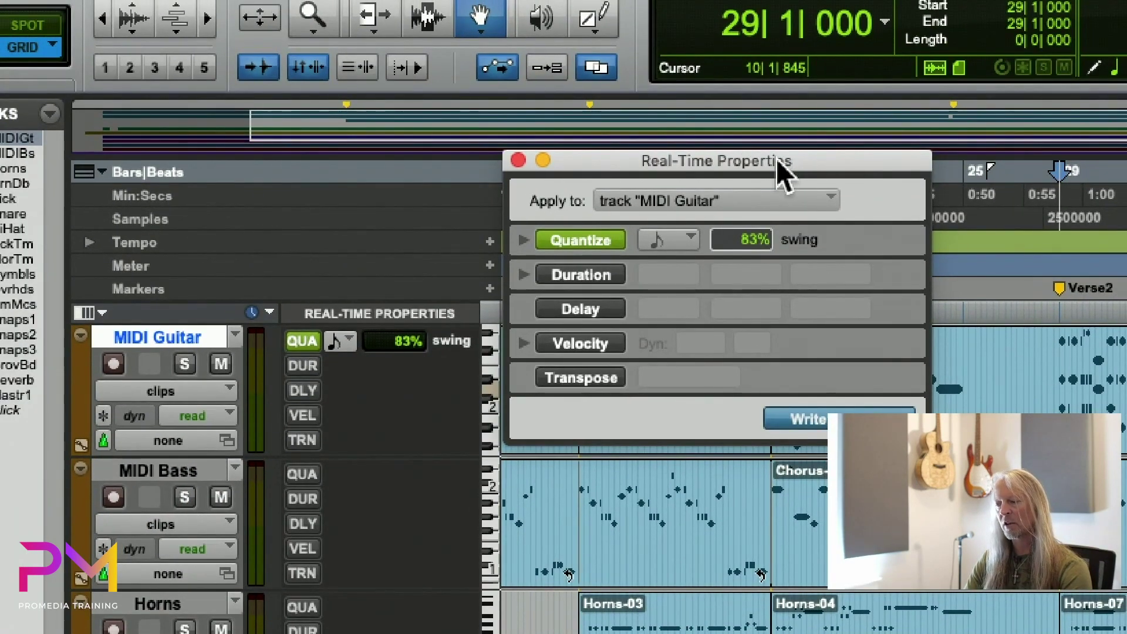
Step: Target clip Inst 1-20, enable Duration at +0|240 ticks, and play it back
drag(778, 161, 352, 223)
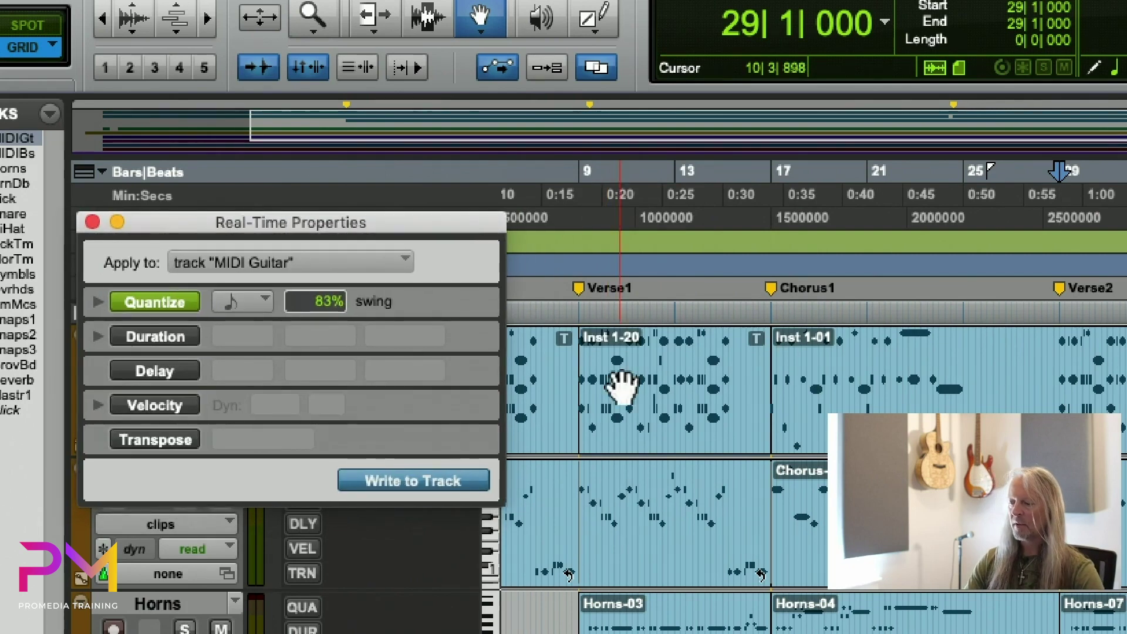
click(675, 392)
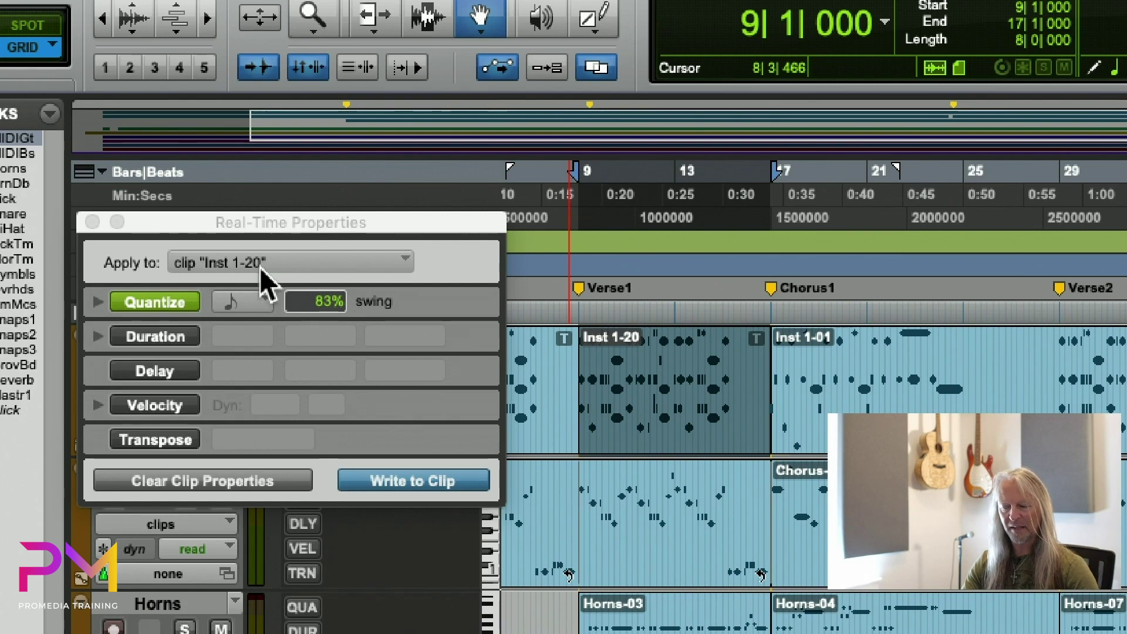
click(133, 340)
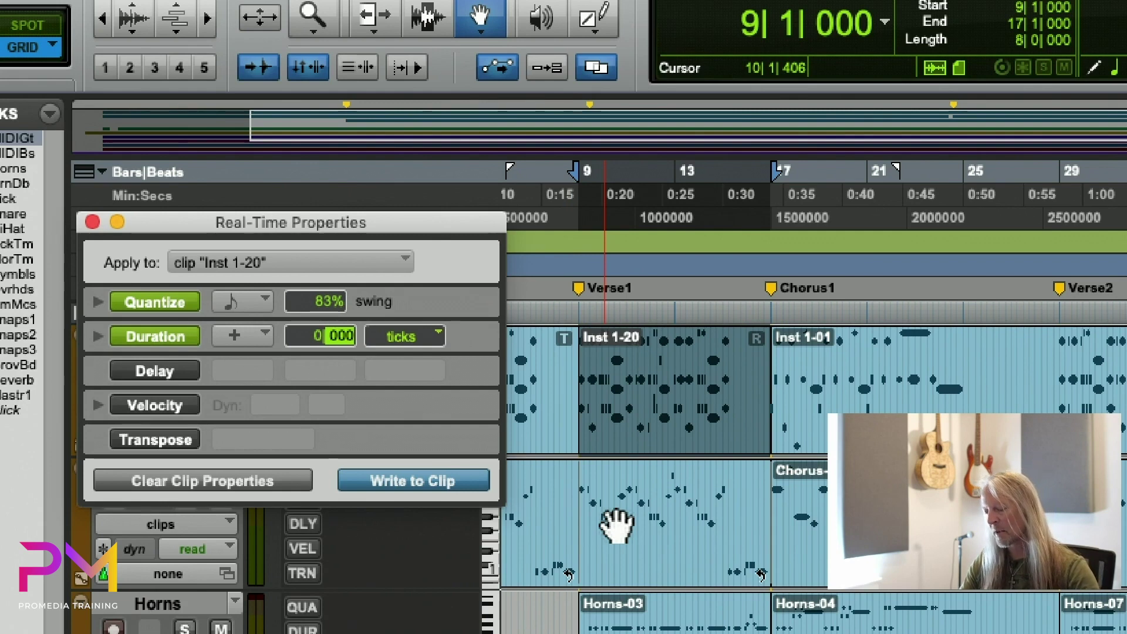
key(Return)
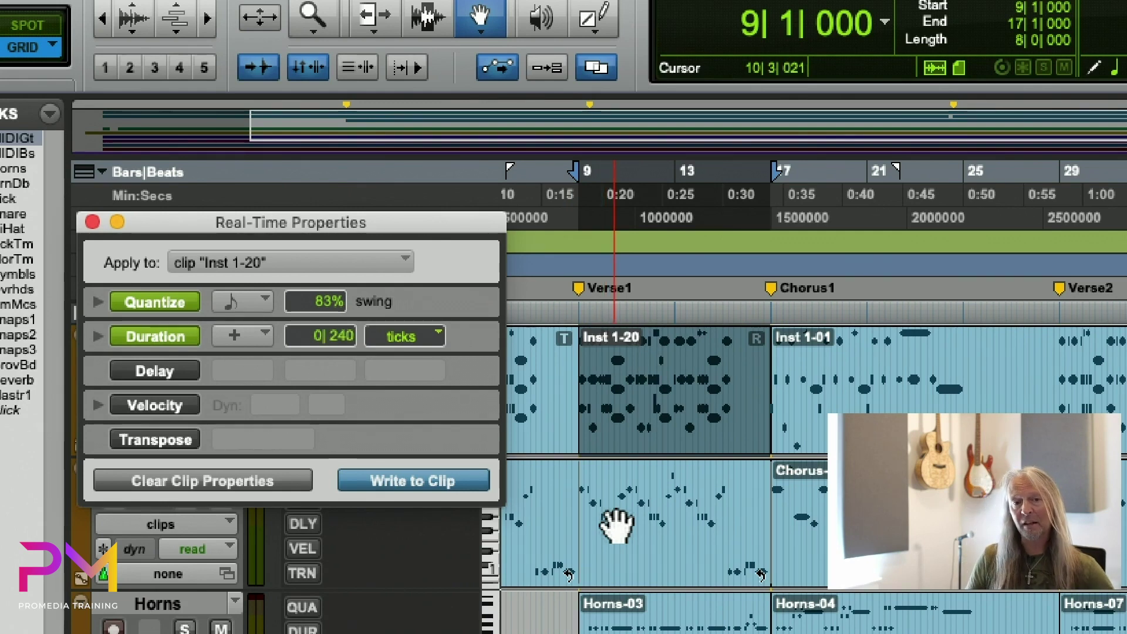
key(space)
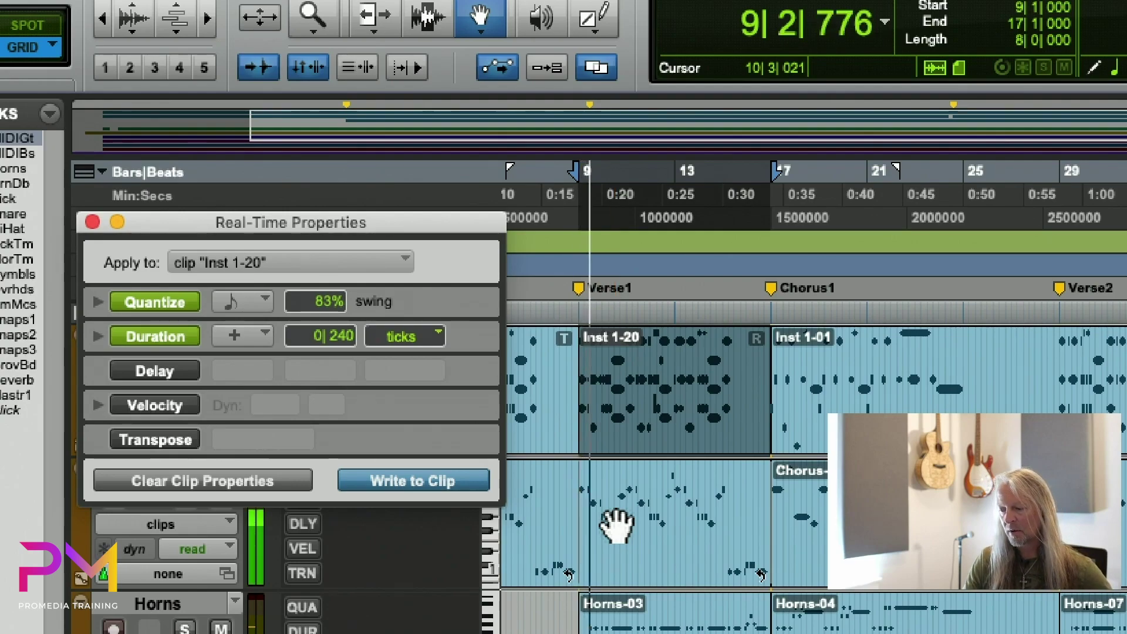